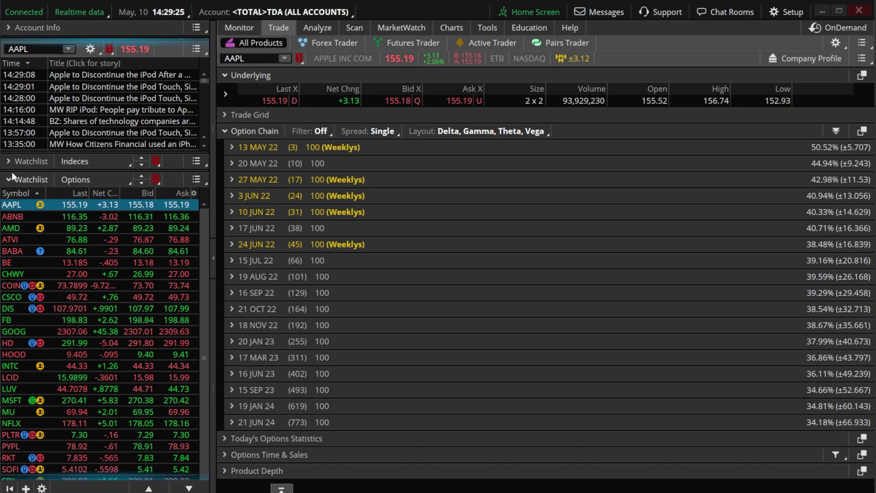
Create a buy order for 10 shares of AAPL stock with a limit price of 150.00
left_click(451, 102)
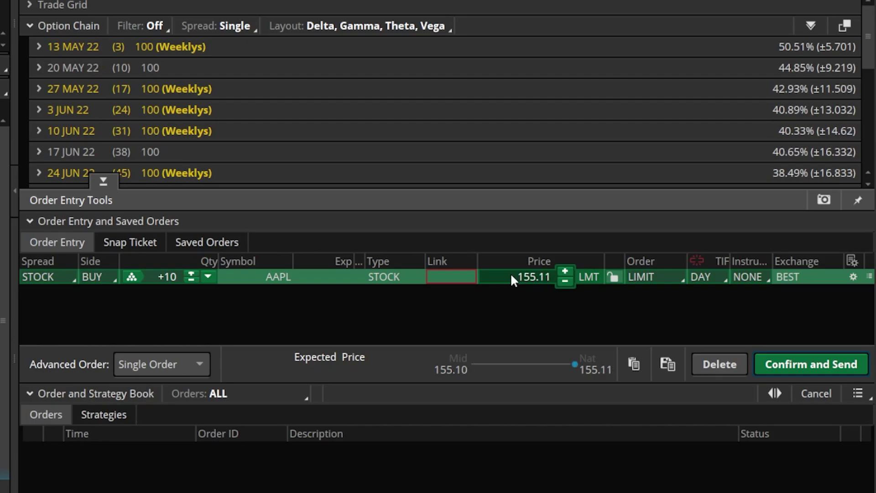
left_click(565, 272)
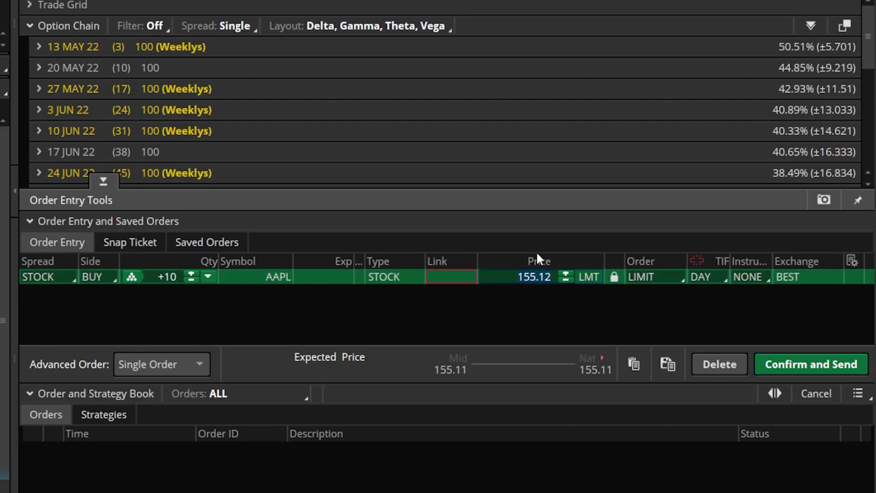
type("150")
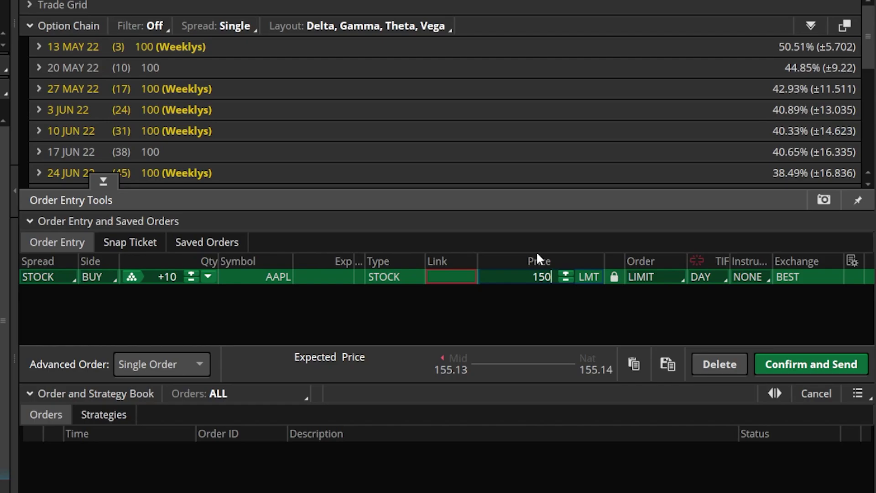
Set the advanced order type to 1st trgs OCO and create two opposite sell orders from the AAPL buy order
left_click(166, 364)
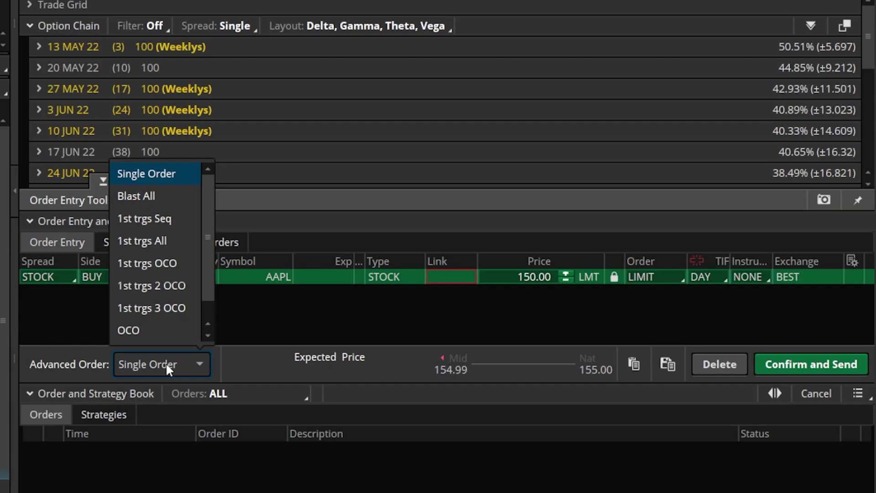
left_click(150, 263)
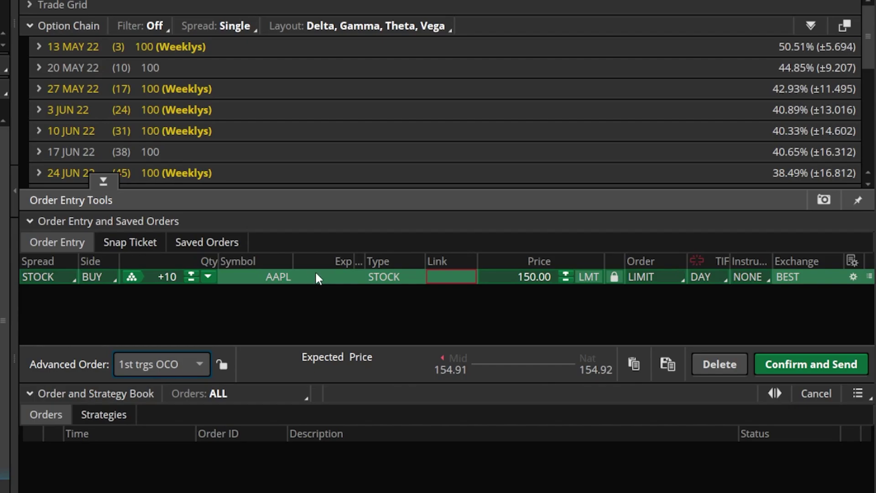
right_click(317, 278)
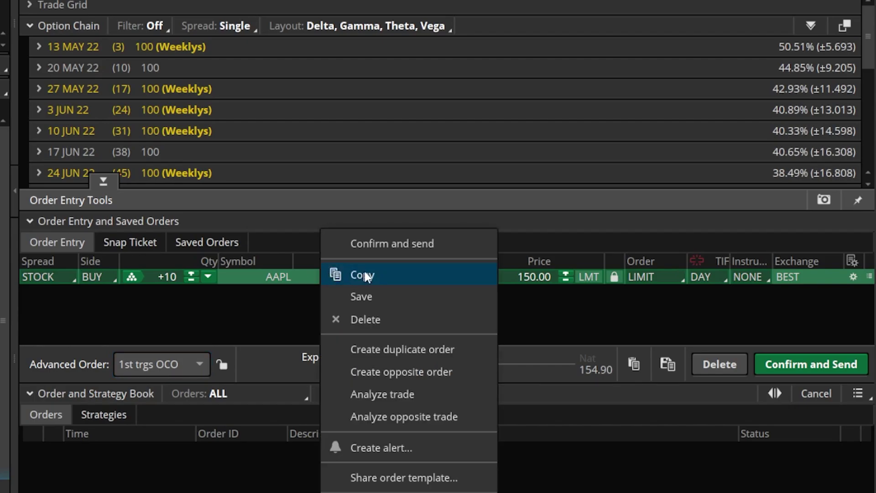
left_click(399, 372)
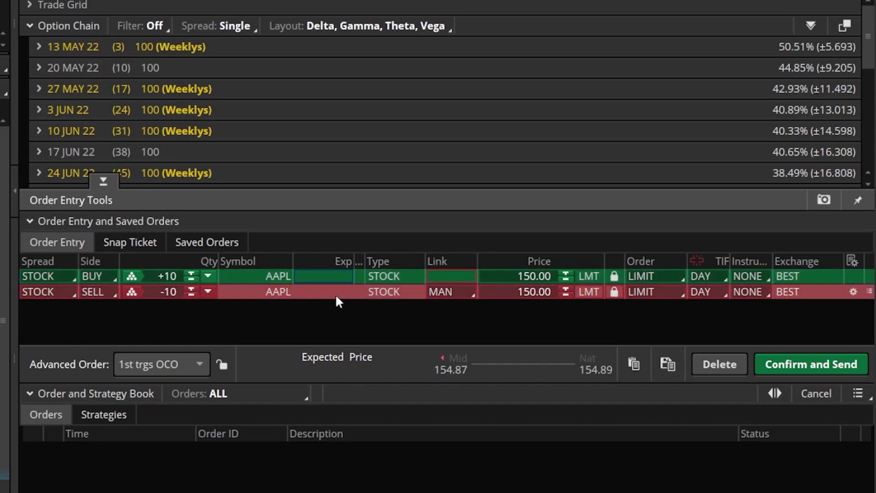
right_click(338, 282)
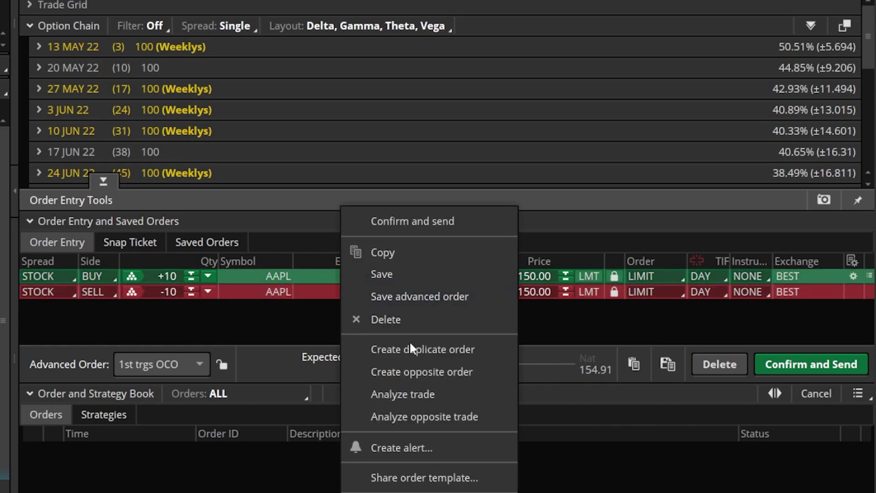
left_click(422, 371)
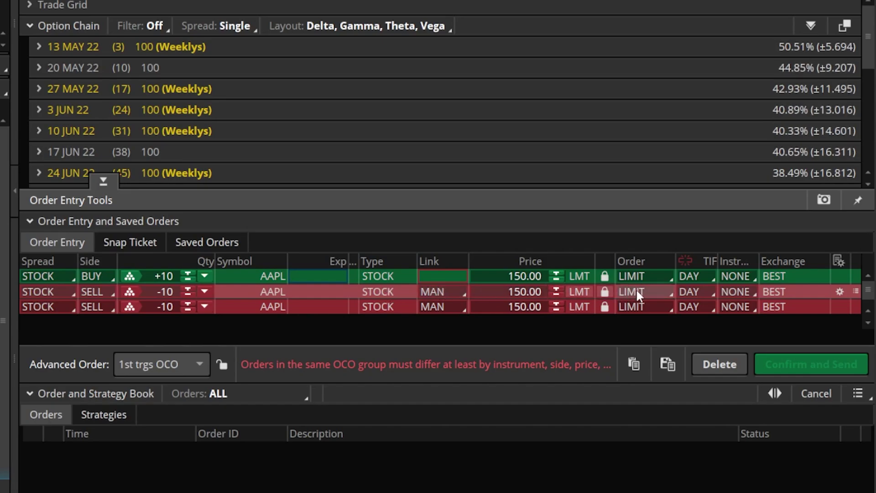
Set the first sell order's limit price to 160 and its time in force to GTC
left_click(501, 293)
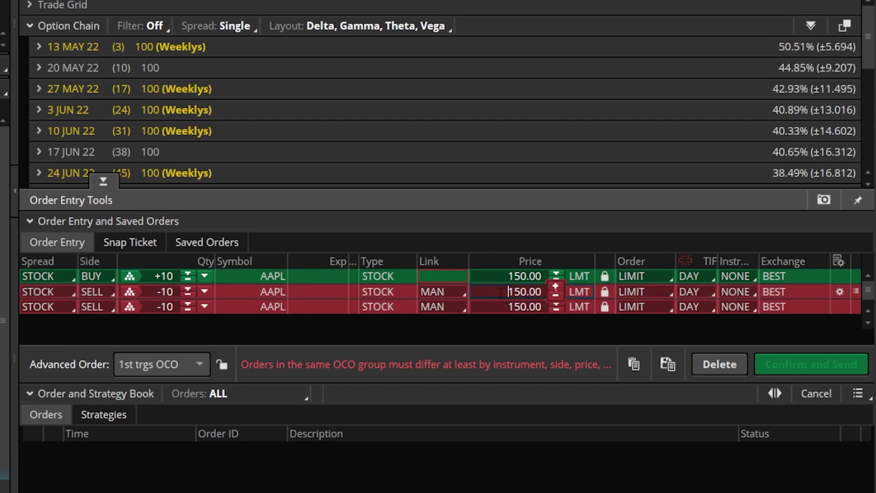
left_click(557, 298)
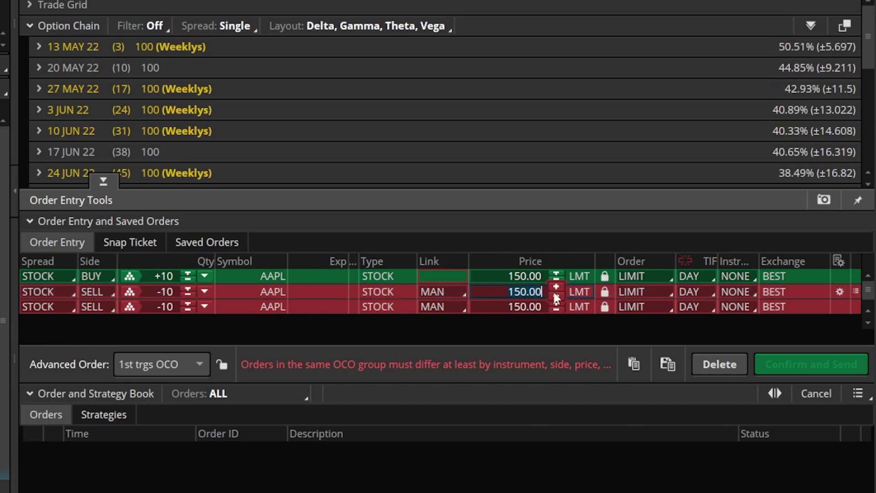
type("160")
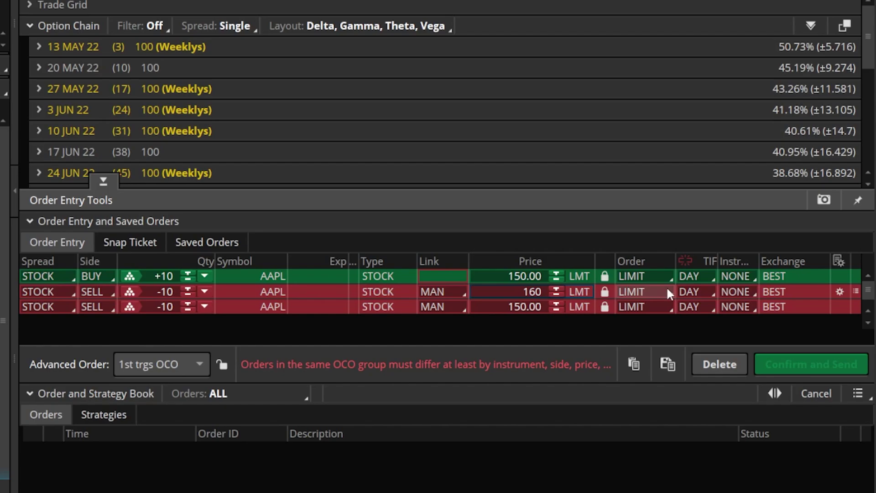
left_click(687, 292)
left_click(689, 339)
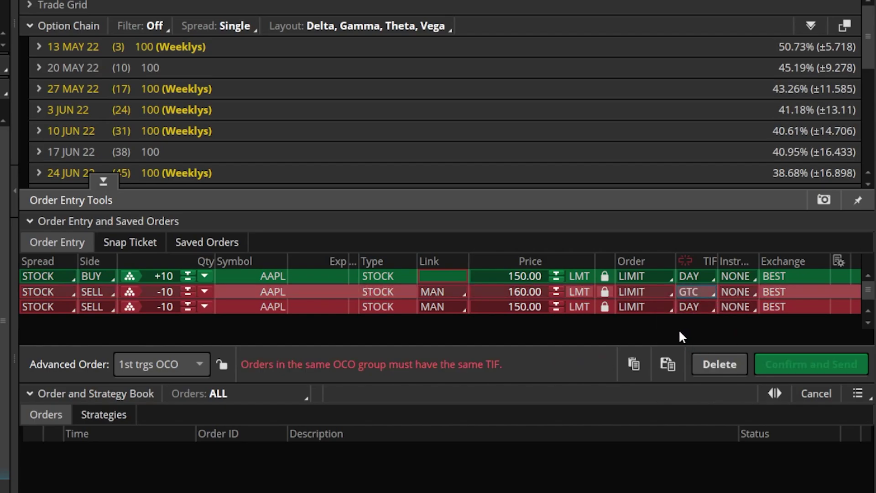
Change the second sell order to a STOP order at 145 with GTC time in force
left_click(648, 309)
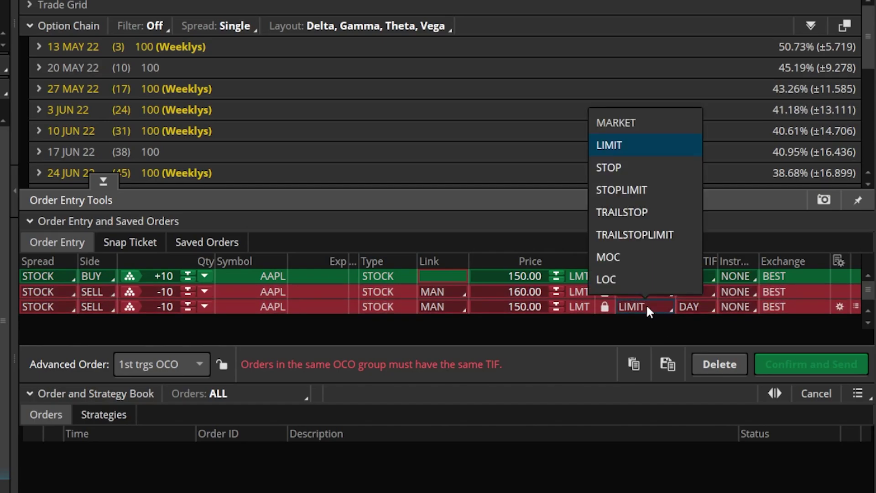
left_click(636, 178)
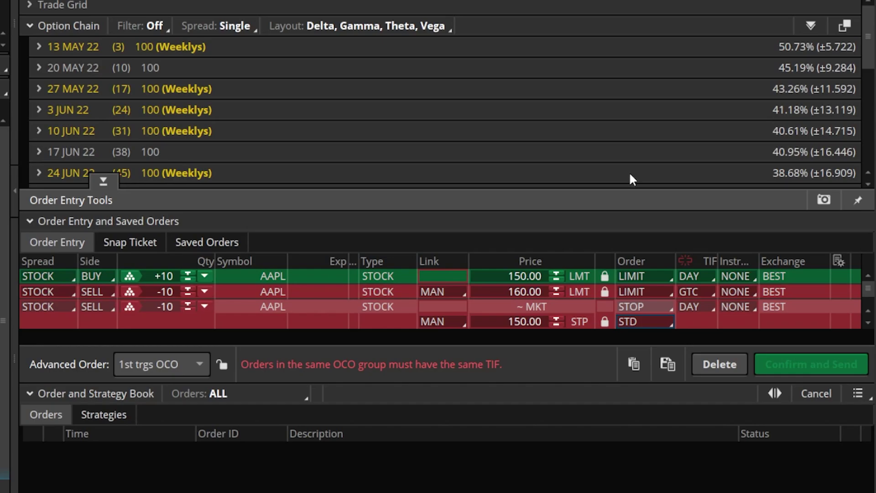
left_click(509, 322)
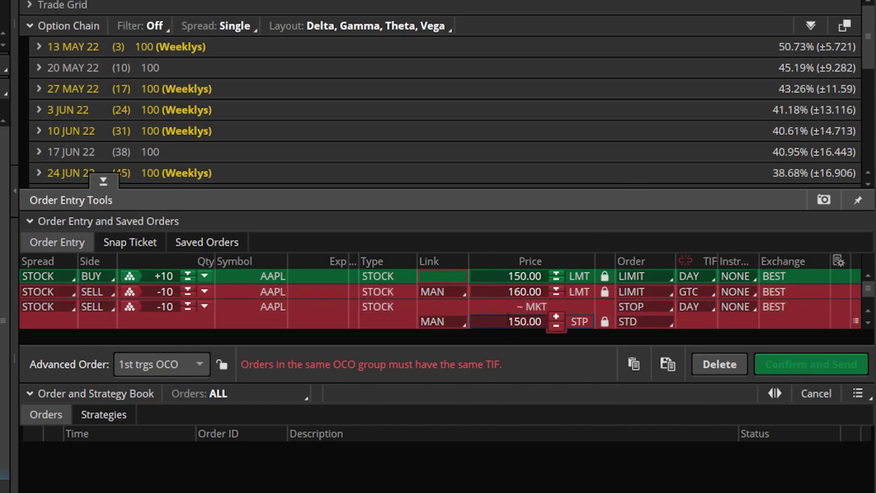
left_click_drag(509, 321, 543, 322)
type("1")
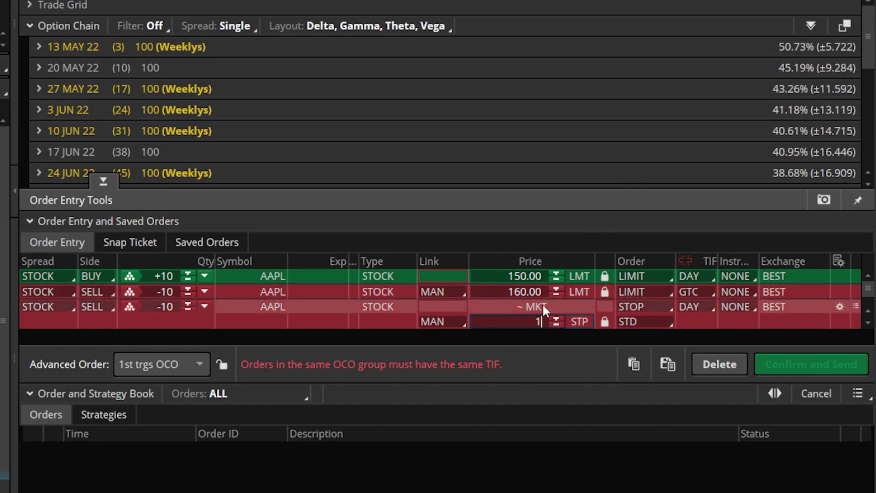
type("45")
left_click(713, 303)
left_click(748, 355)
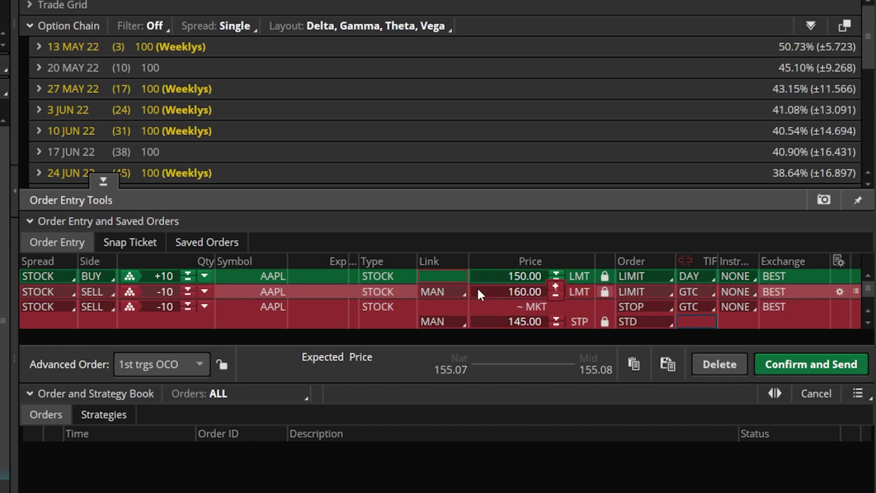
Link the limit sell order's price to the trigger order (TRG) with a percentage offset of +10%
left_click(455, 295)
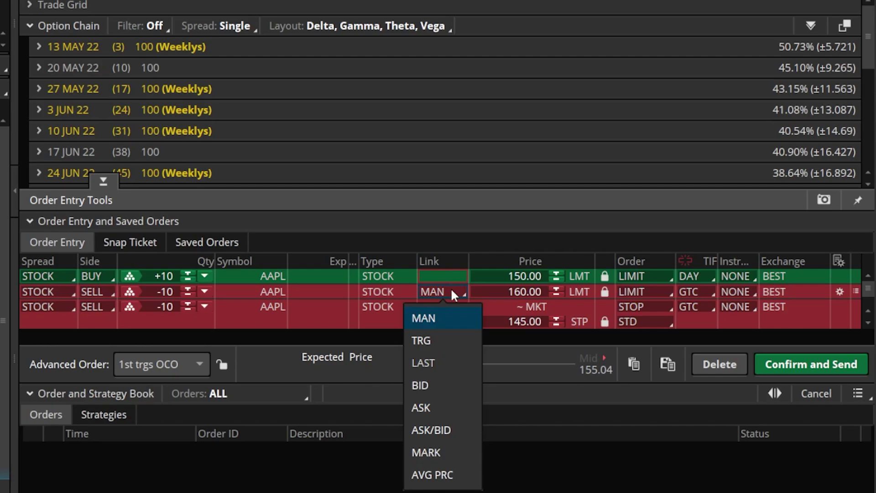
left_click(440, 339)
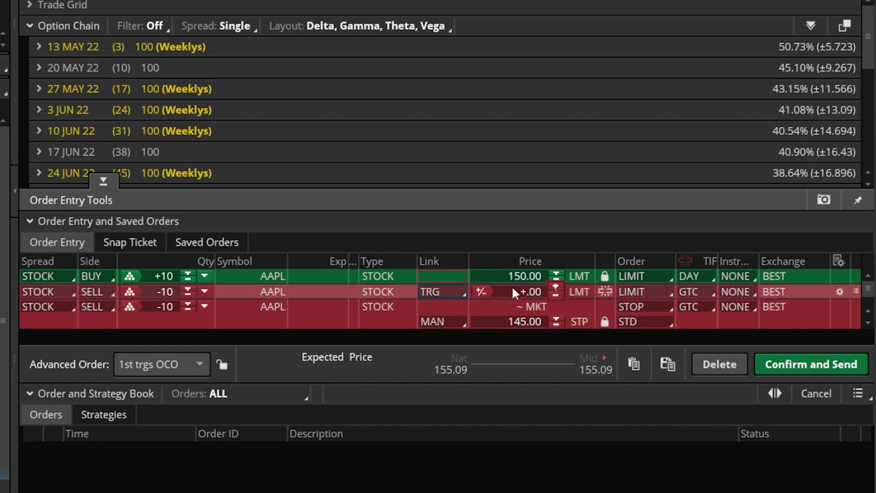
left_click(487, 291)
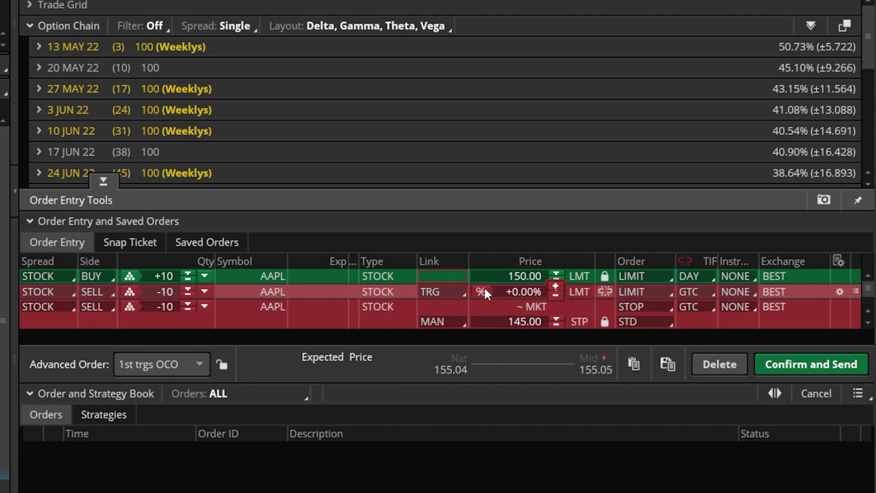
left_click(512, 291)
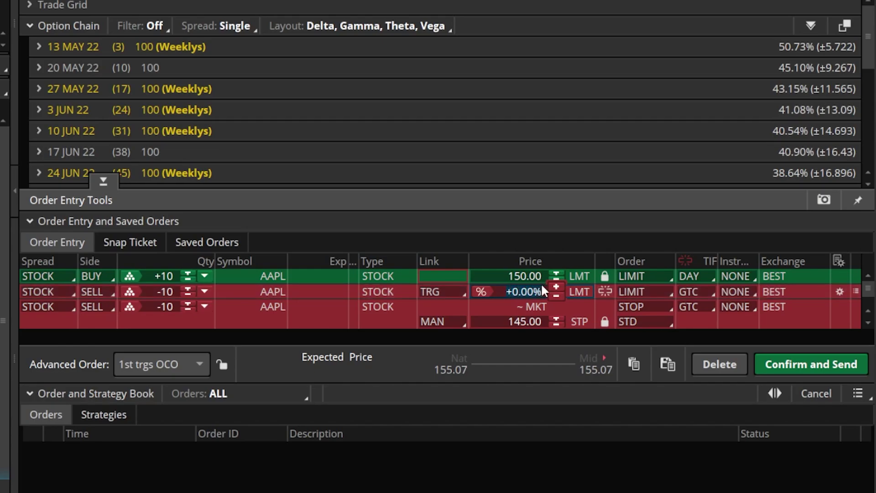
type("10")
Link the stop sell order's price to the trigger order (TRG) with a percentage offset of -5%
left_click(456, 320)
left_click(445, 165)
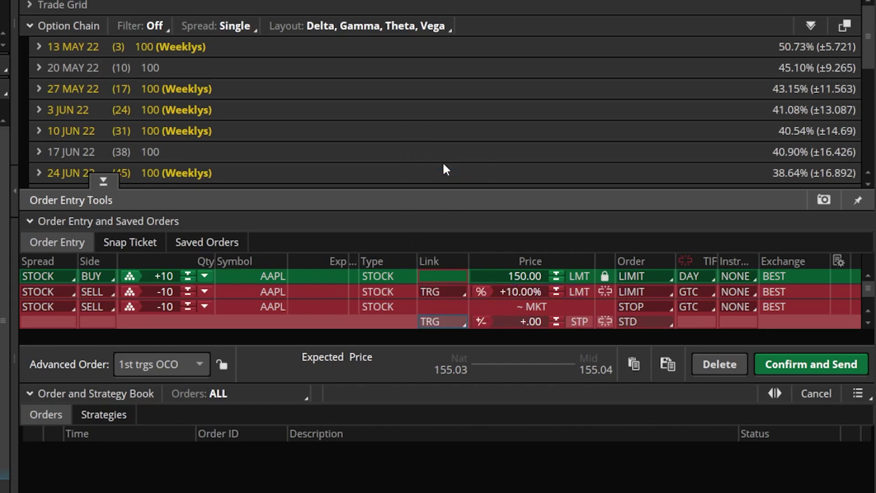
left_click(484, 320)
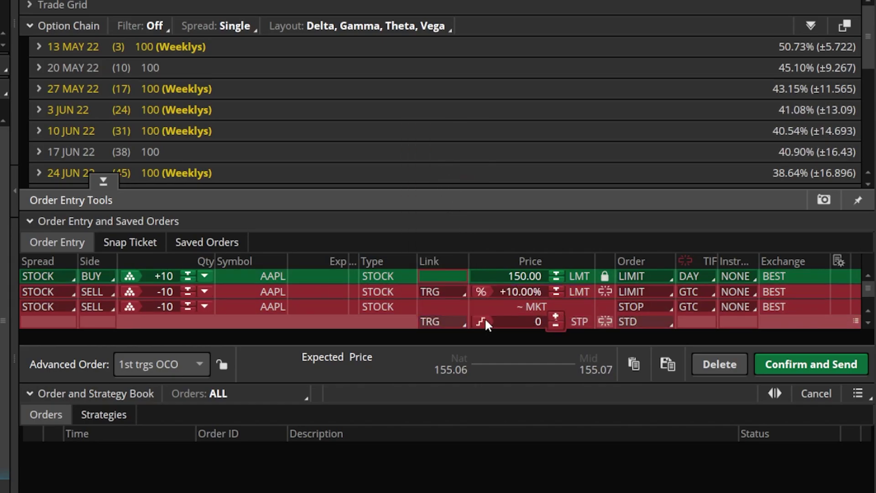
left_click(512, 322)
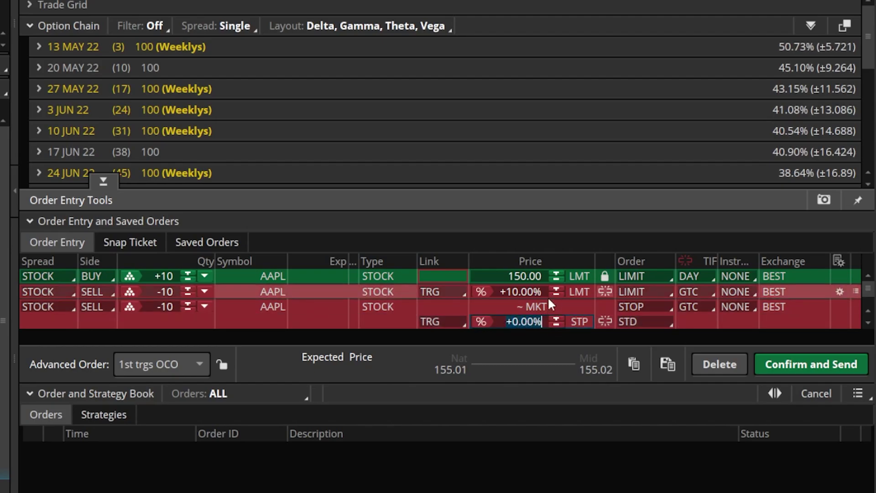
type("-5")
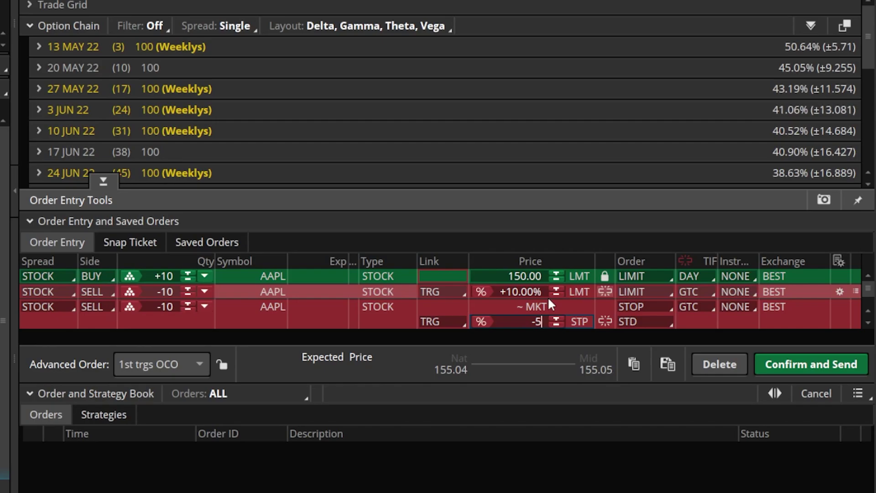
Save the bracket order as a custom order template named "10 Shares OCO 10% Profit 5% Stop"
left_click(671, 364)
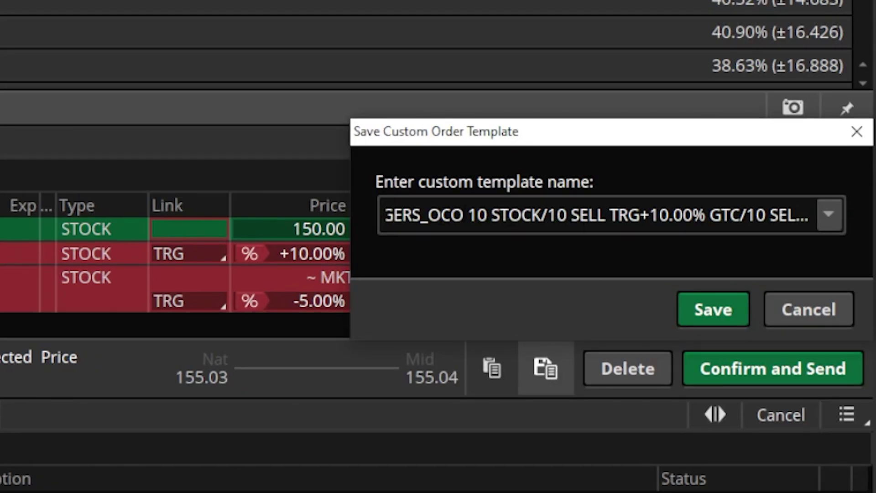
left_click(487, 215)
key("ctrl+a")
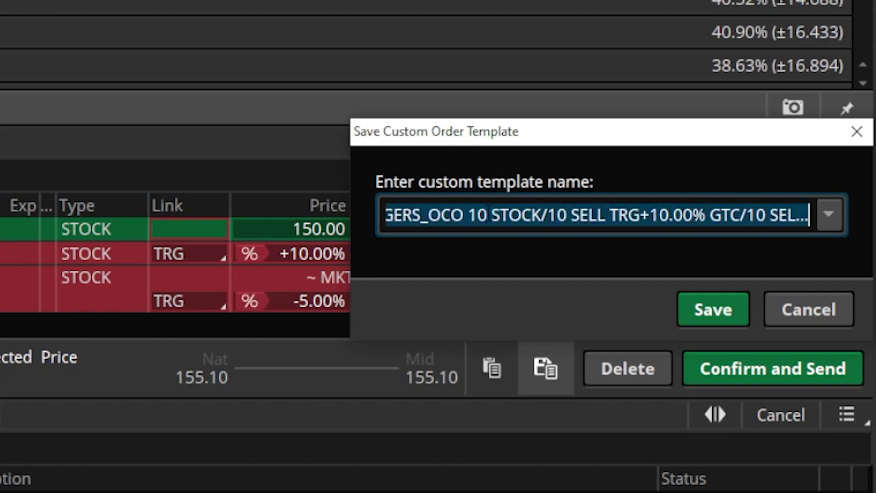
key("BackSpace")
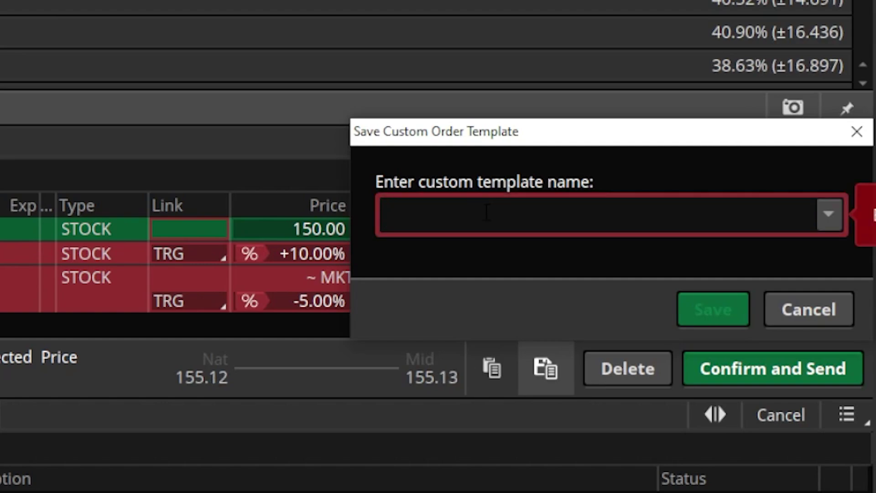
type("10 ")
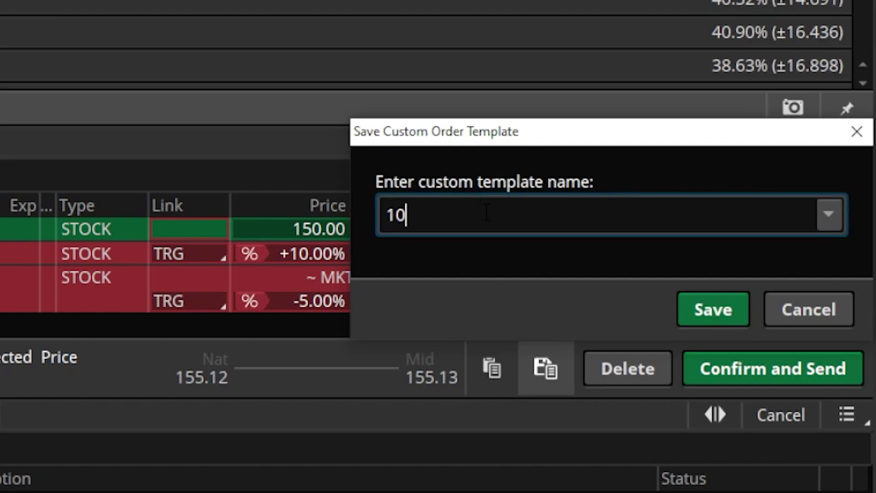
type("Shares")
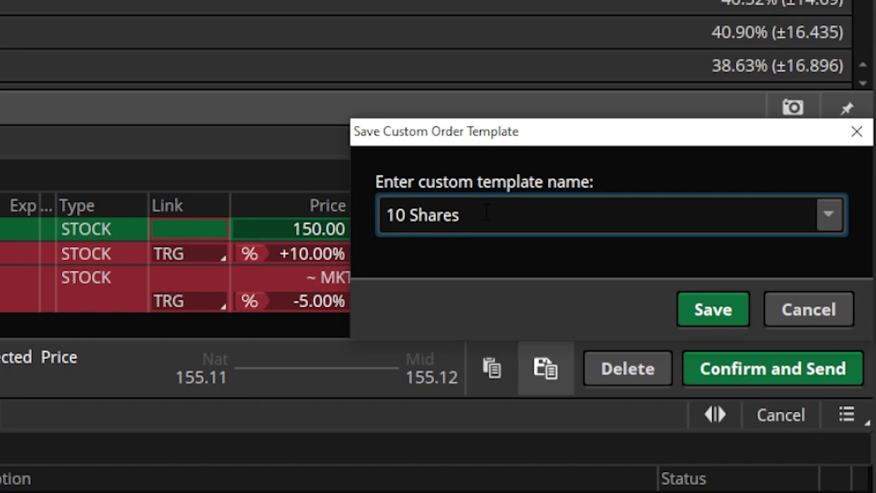
type(" OCO")
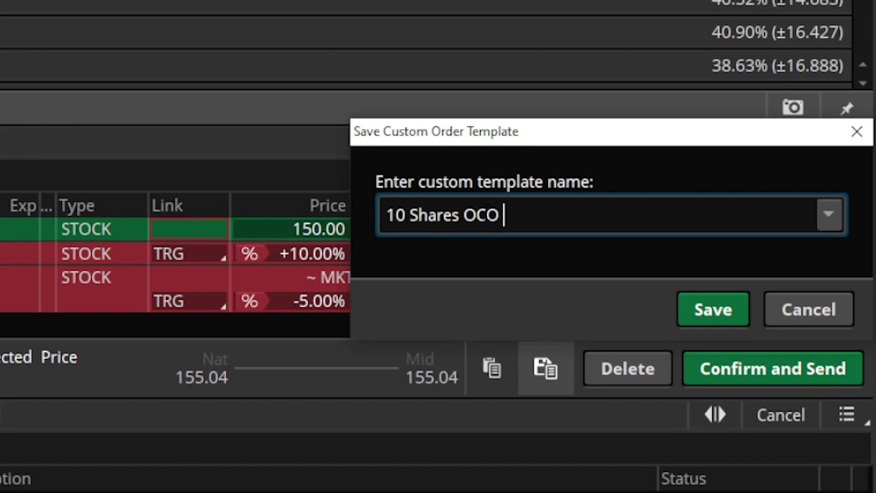
type(" 10")
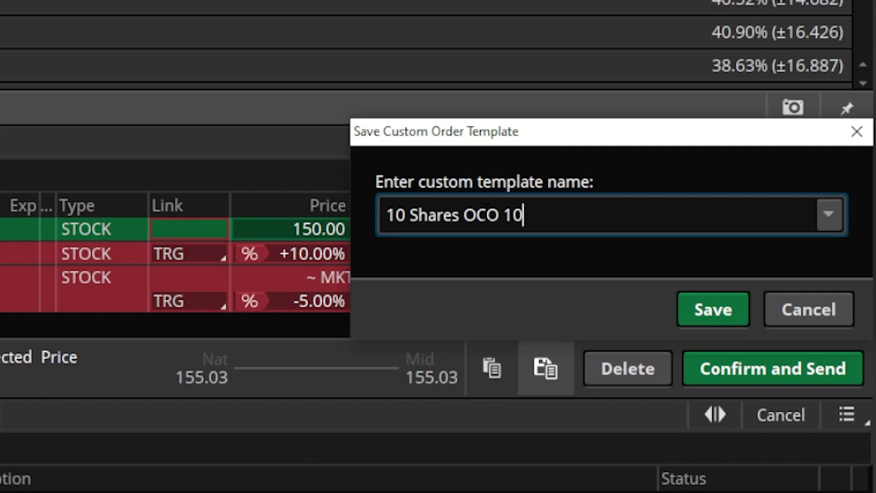
type("% Profit 5")
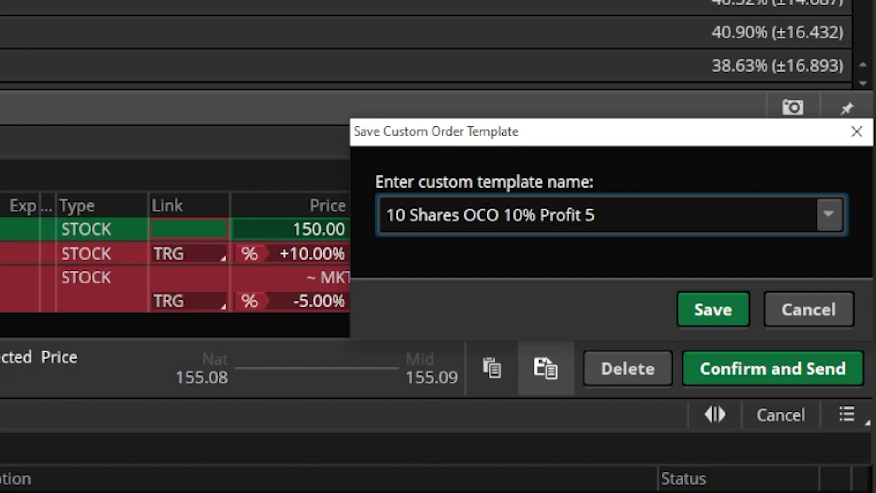
type("% Stop")
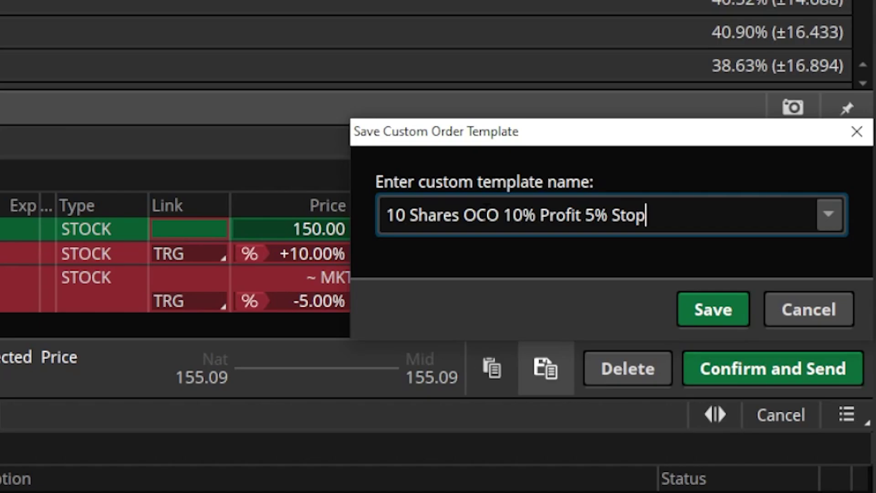
left_click(717, 311)
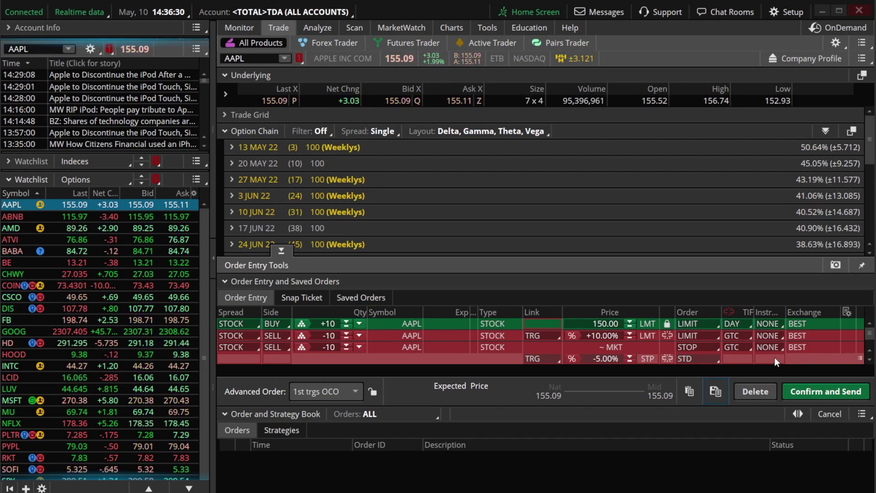
Delete the AAPL bracket from order entry and open the order options for AAPL's ask price
left_click(746, 391)
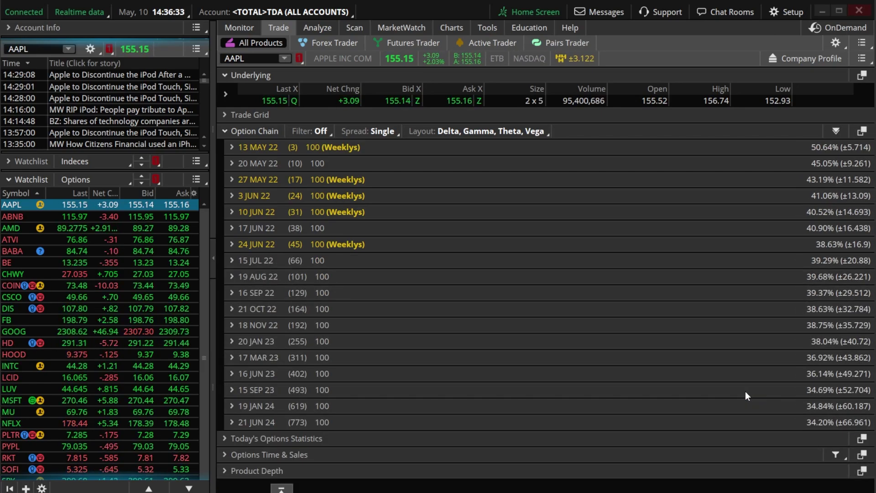
right_click(451, 99)
right_click(468, 97)
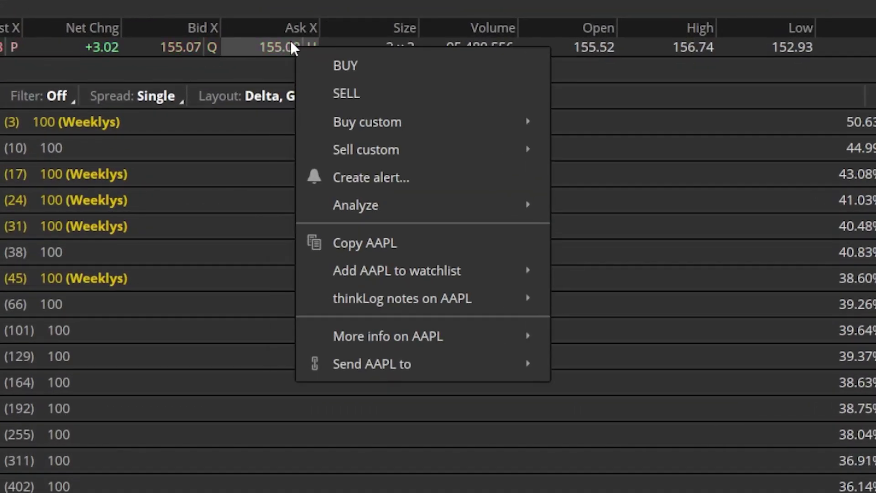
mouse_move(382, 122)
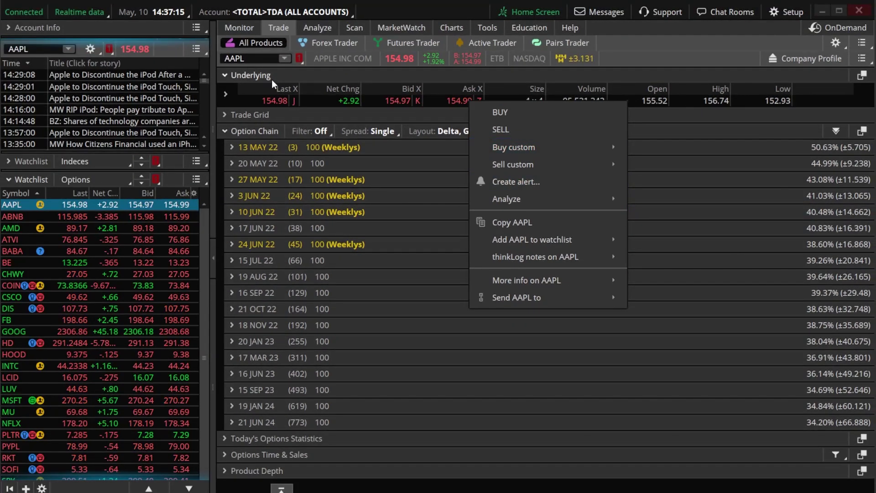
Load the symbol FB and create a custom buy order from the "10 Shares OCO 10% Profit 5% Stop" template
left_click(235, 51)
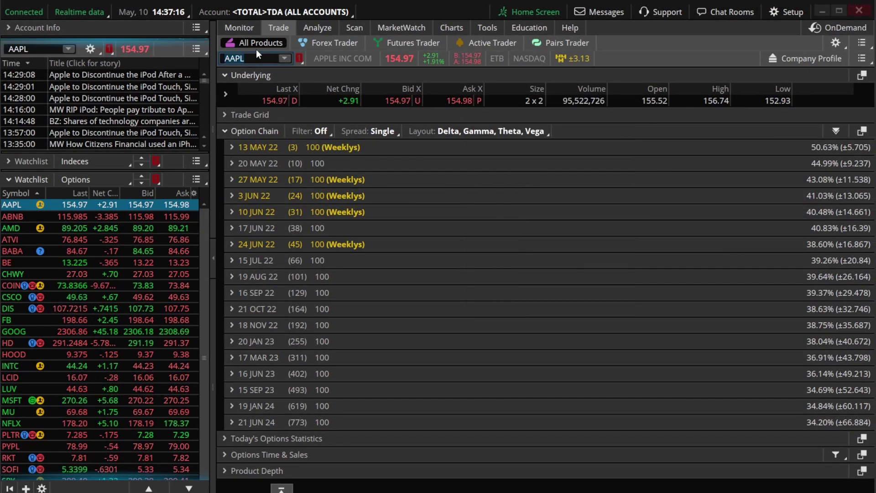
type("FB")
key("Return")
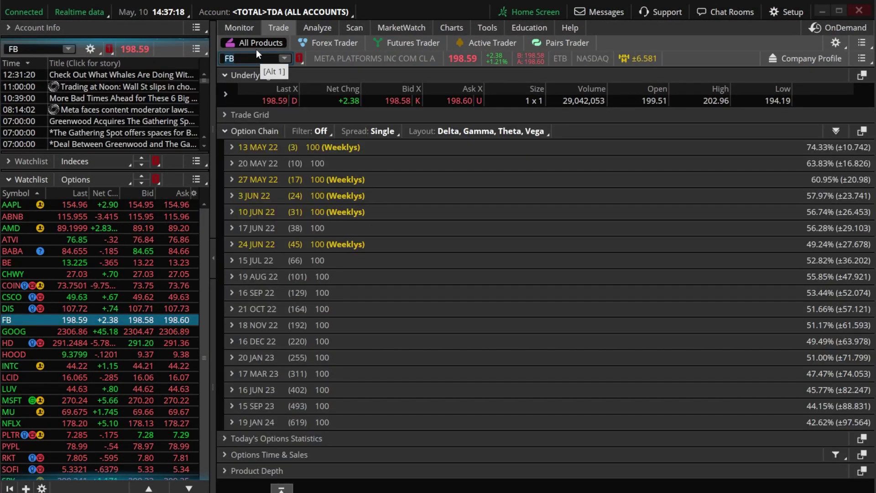
right_click(452, 98)
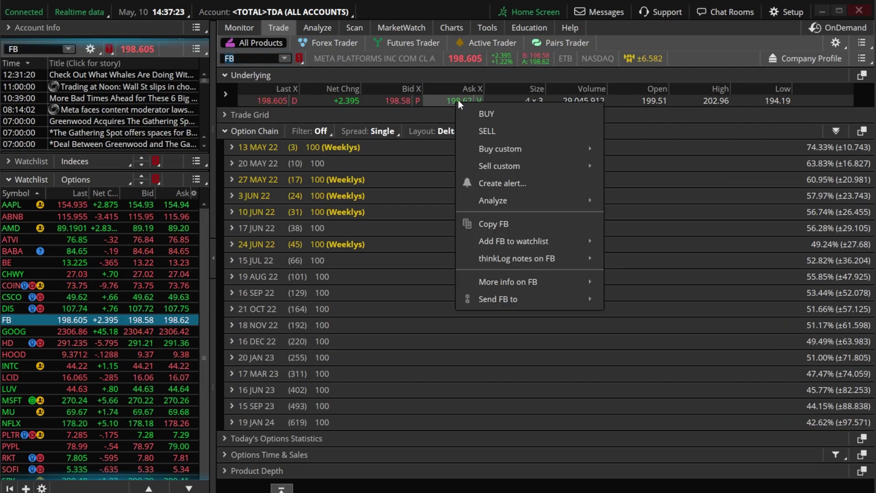
mouse_move(499, 151)
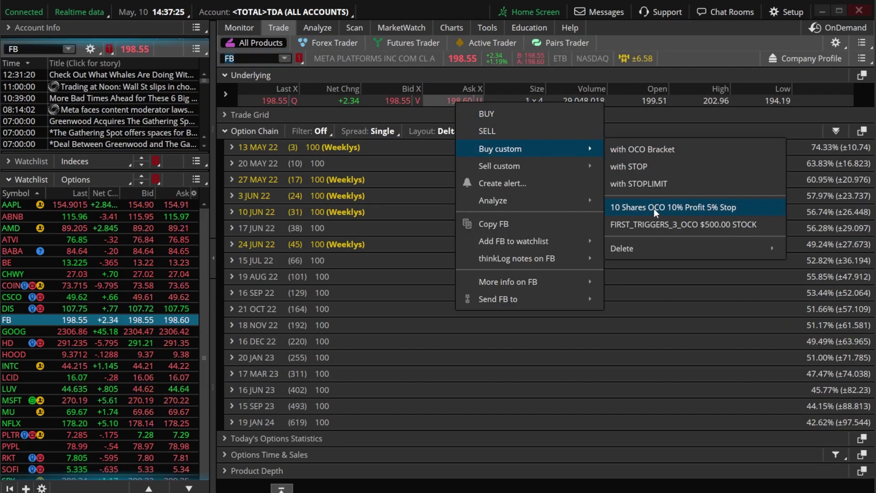
left_click(669, 208)
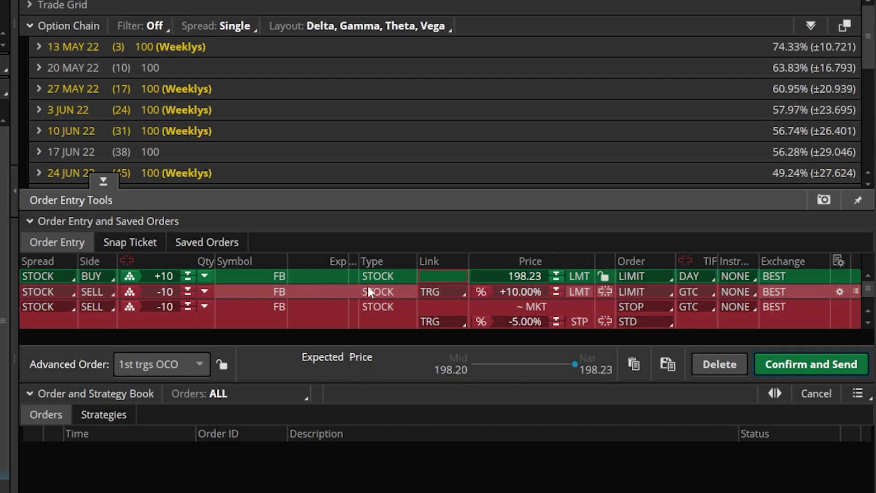
Set the limit price of the FB buy order to 196
left_click(504, 275)
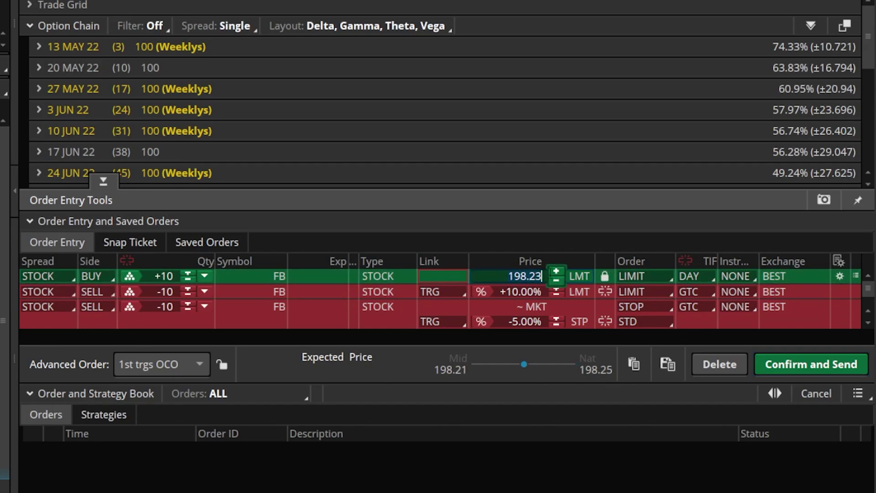
left_click_drag(508, 276, 551, 272)
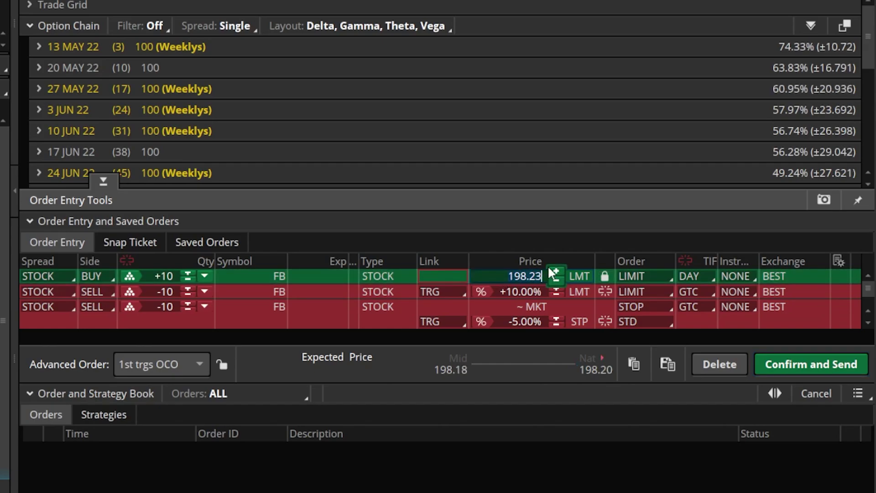
type("196")
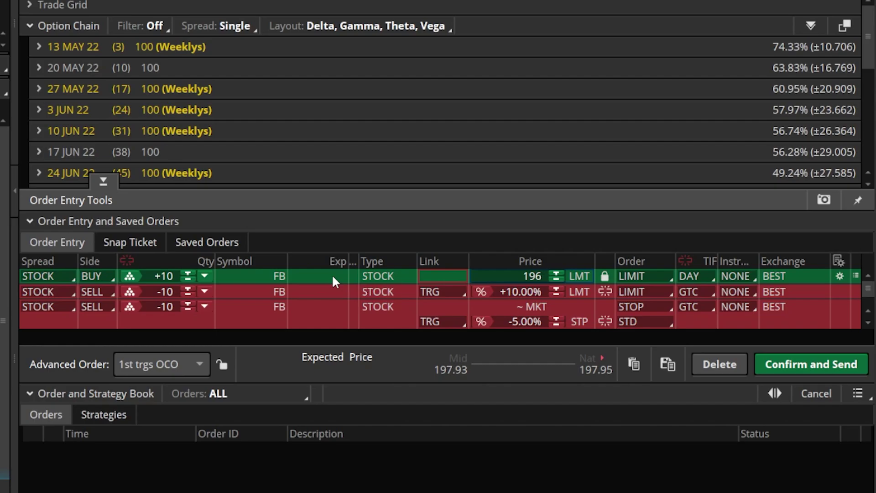
Change the advanced order type to 1st trgs 2 OCO and duplicate both the limit and stop sell orders
left_click(195, 363)
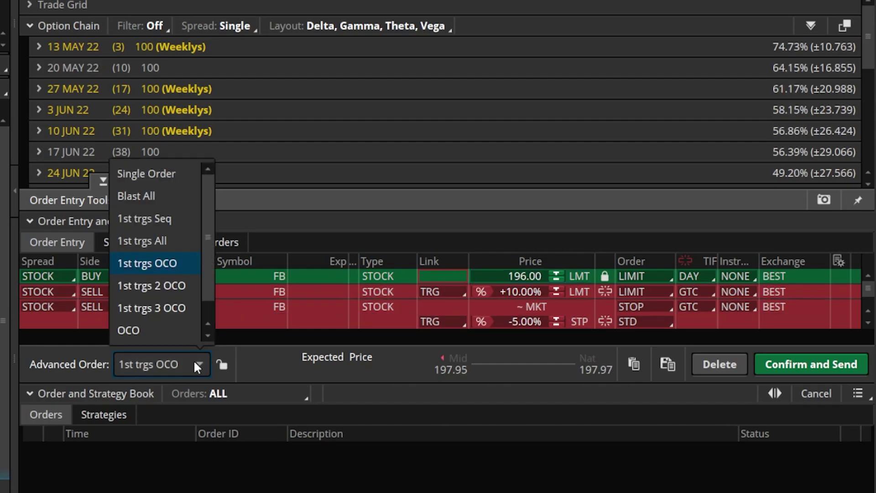
left_click(152, 289)
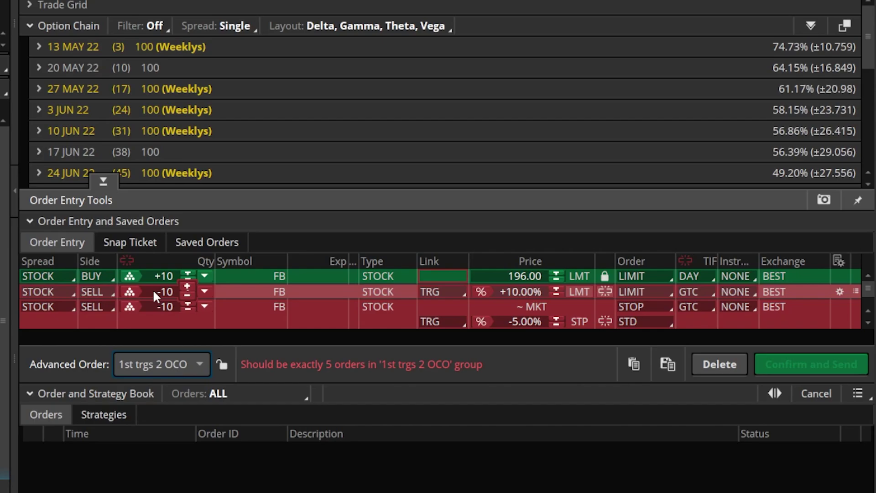
right_click(251, 290)
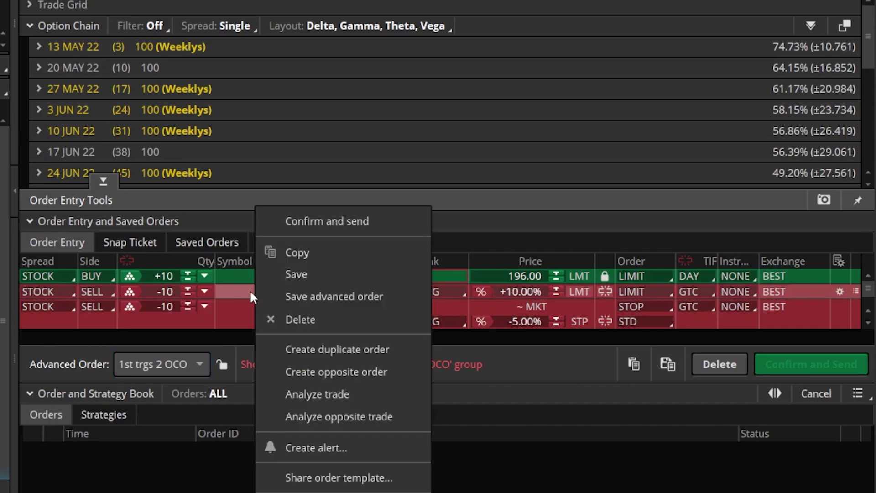
left_click(326, 356)
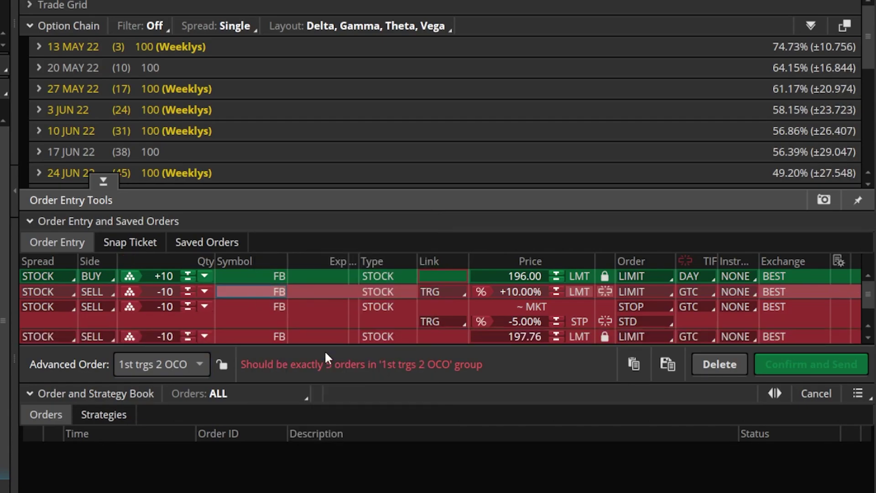
right_click(294, 306)
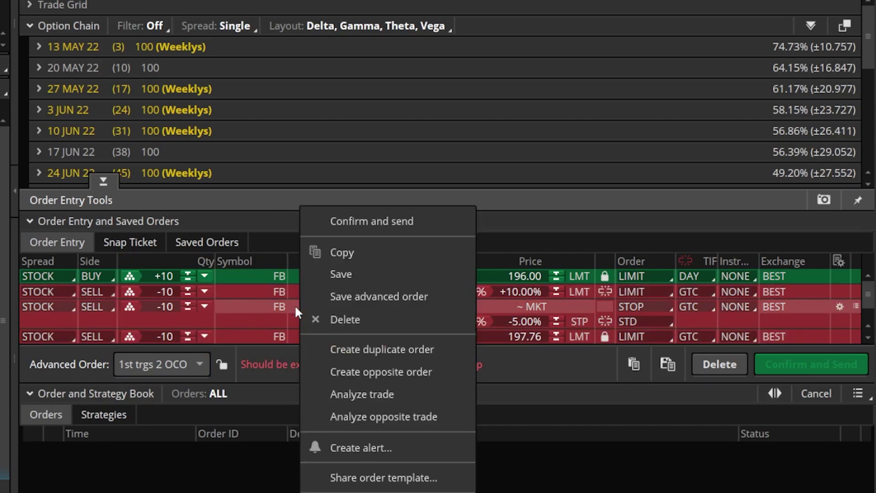
left_click(357, 349)
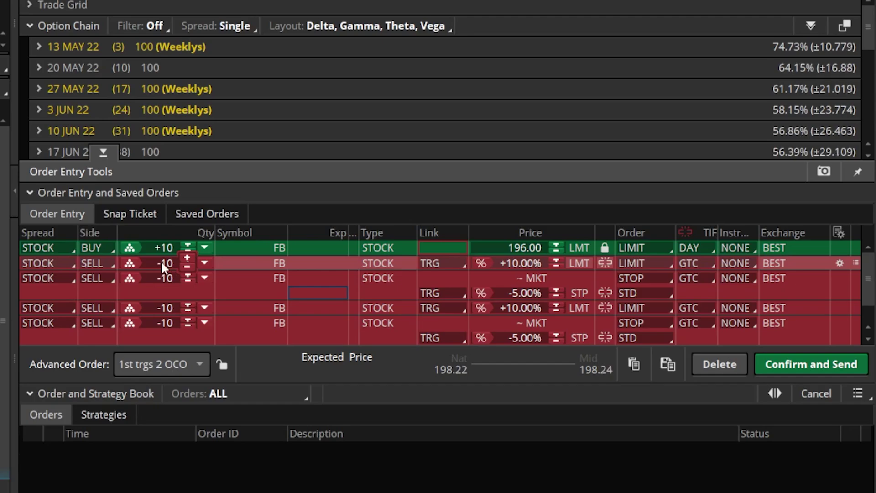
Set the quantity of all four FB sell orders to -5 shares each
left_click(188, 258)
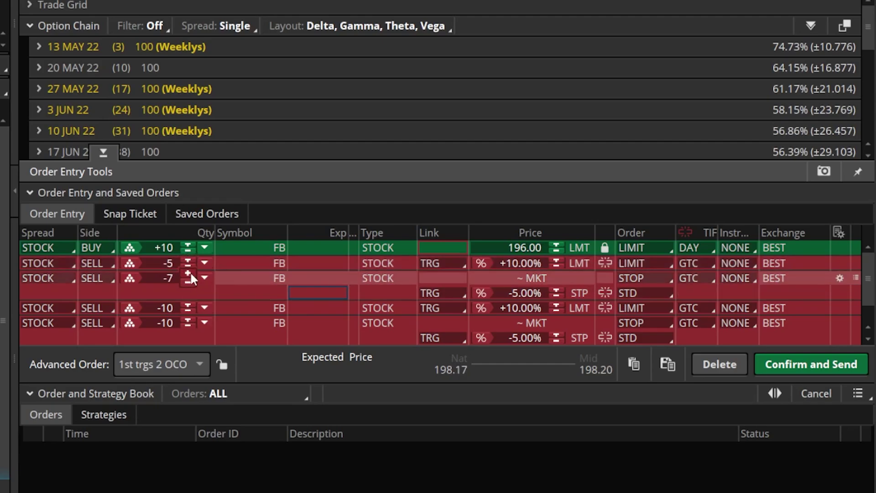
left_click(188, 273)
left_click(189, 303)
left_click(189, 303)
left_click(189, 303)
left_click(189, 303)
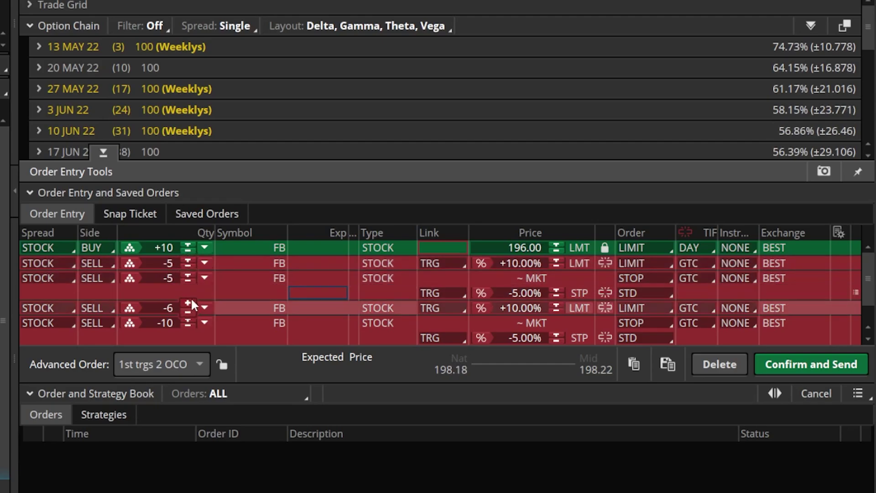
left_click(188, 303)
left_click(189, 318)
left_click(189, 318)
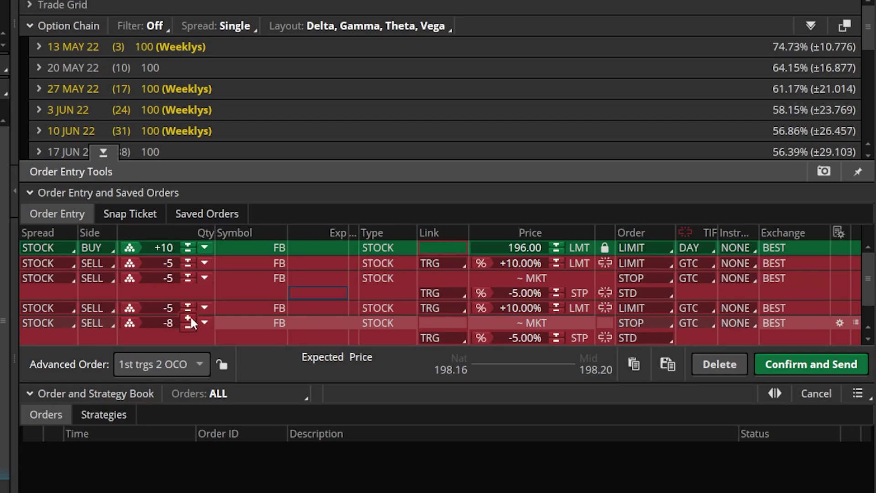
left_click(189, 317)
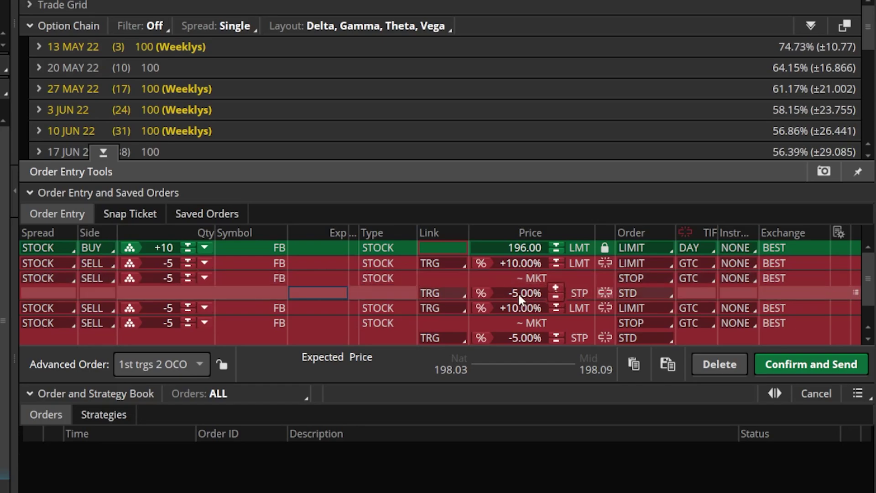
Set the percentage offset of the second limit sell order to +20%
left_click(506, 308)
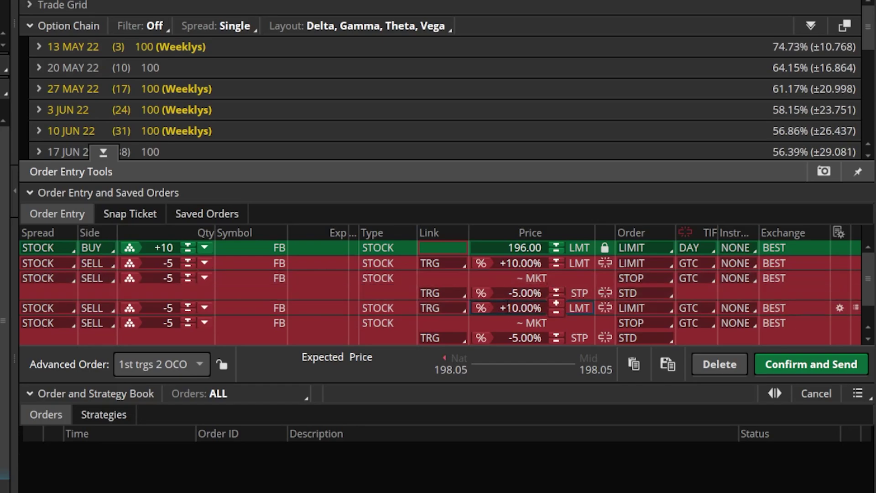
key("Delete")
type("2")
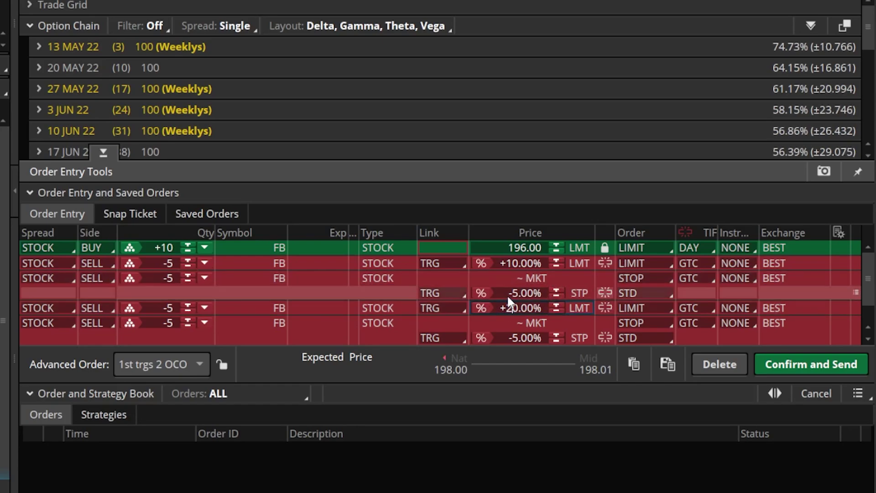
Set the percentage offset of the second FB stop sell order to -10%
left_click(501, 337)
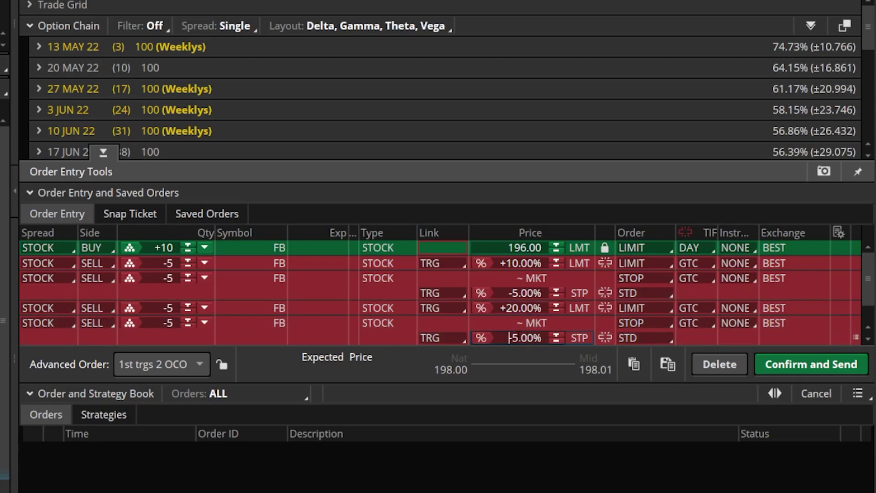
key("Delete")
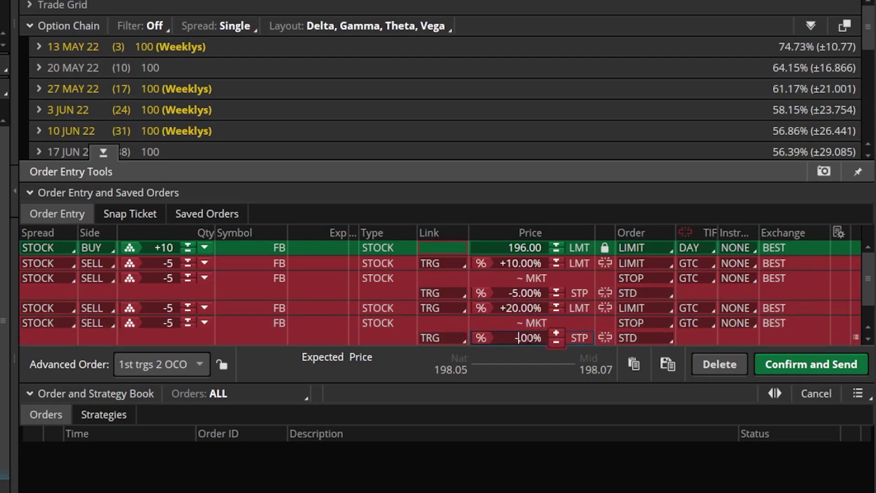
type("10")
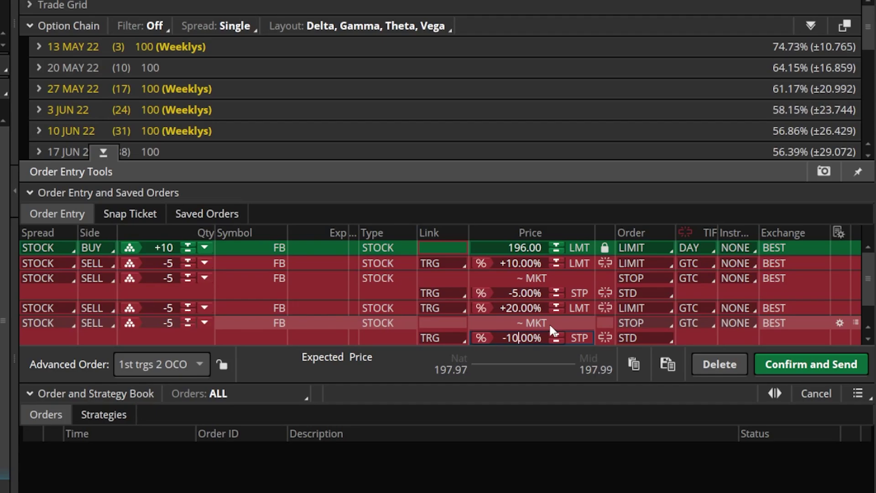
Save the FB order group as a custom order template named "10 Shares 2OCO 10/20 5/10"
left_click(667, 364)
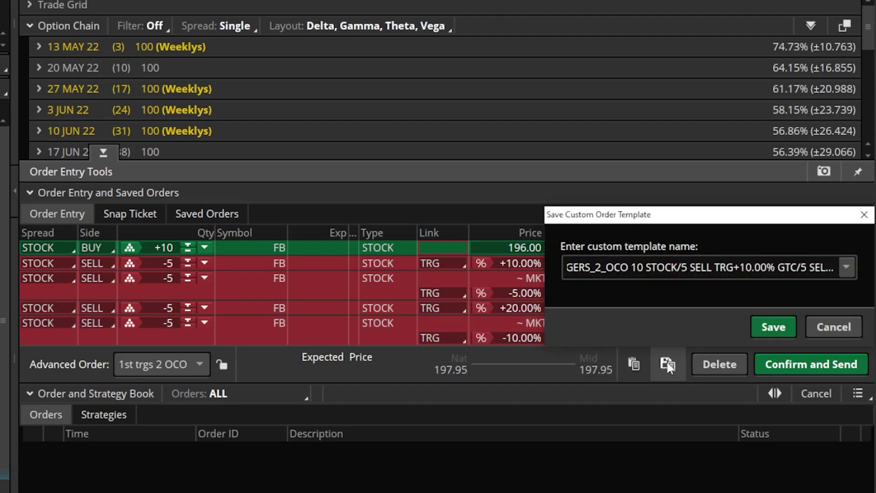
left_click(634, 268)
key("ctrl+a")
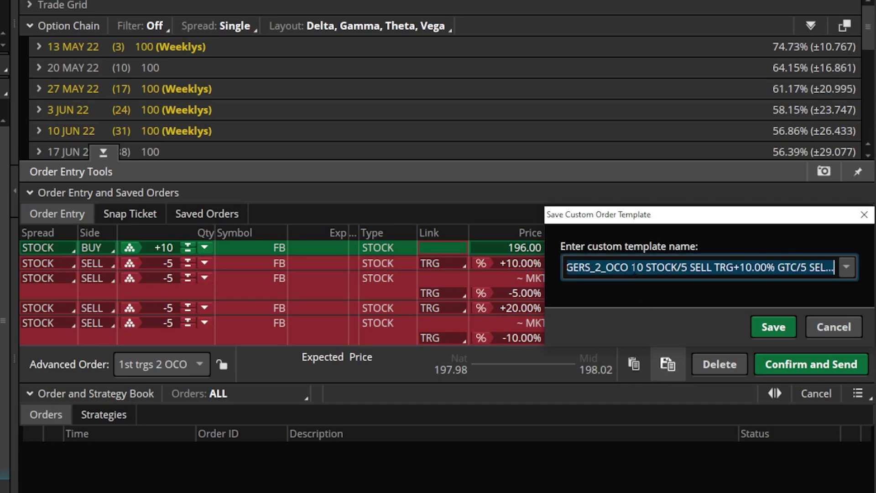
key("BackSpace")
type("19")
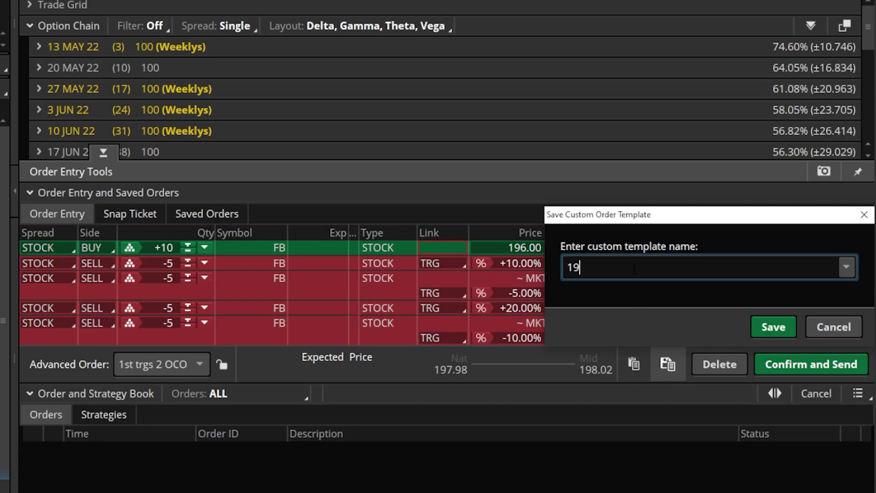
key("BackSpace")
type("0 ")
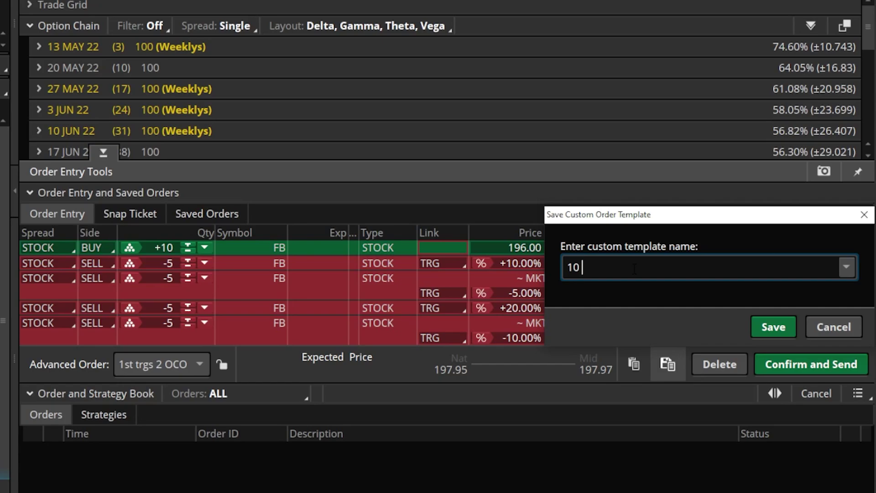
type("Shares")
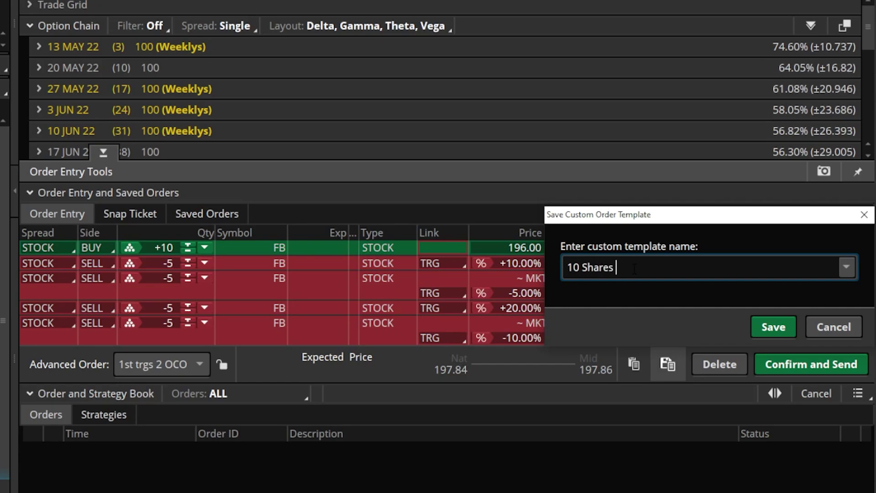
type(" 2OCO")
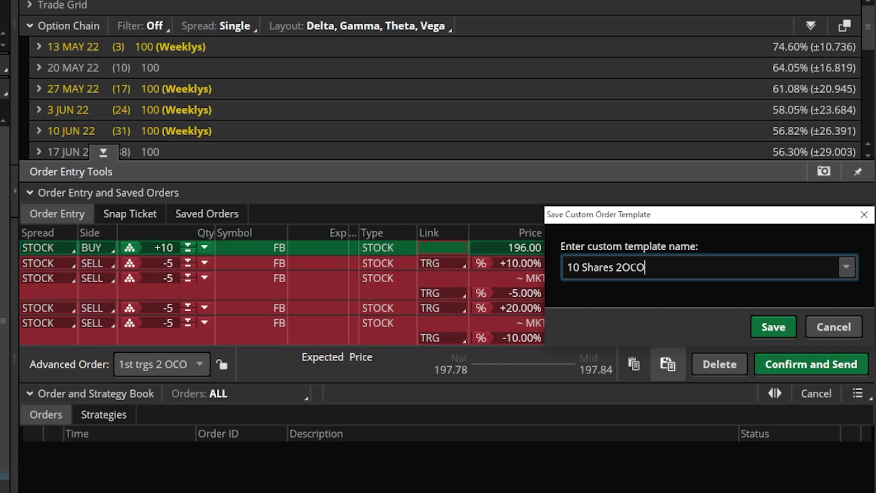
type(" 10")
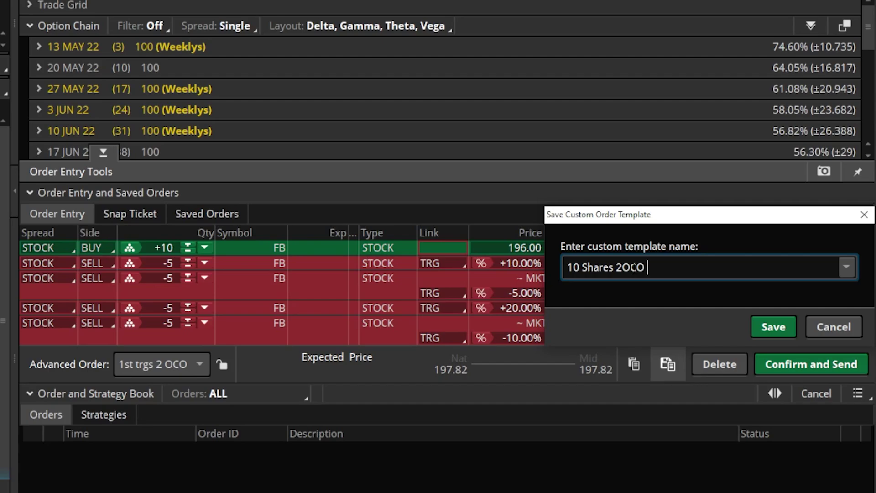
type("/20")
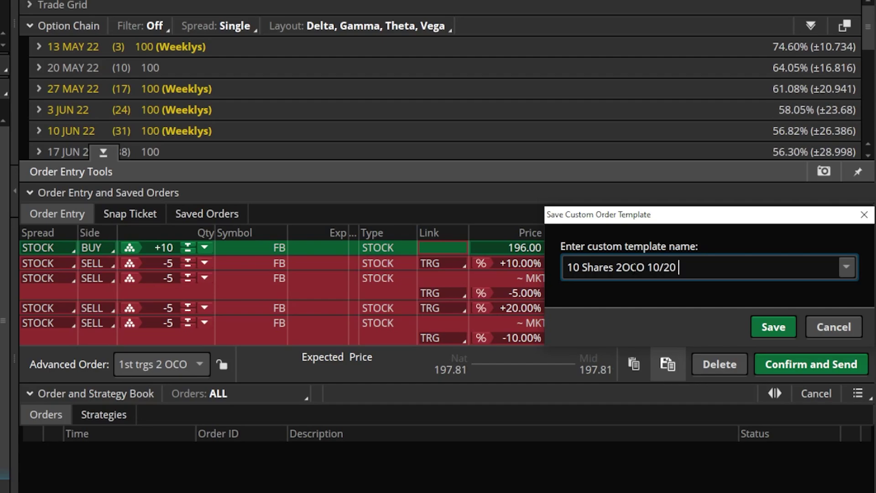
type(" 4")
key("BackSpace")
type("5/1")
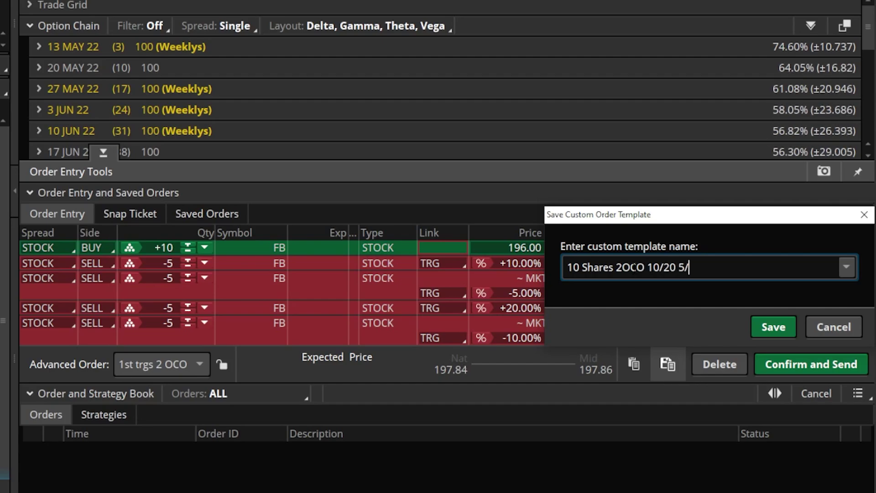
type("0")
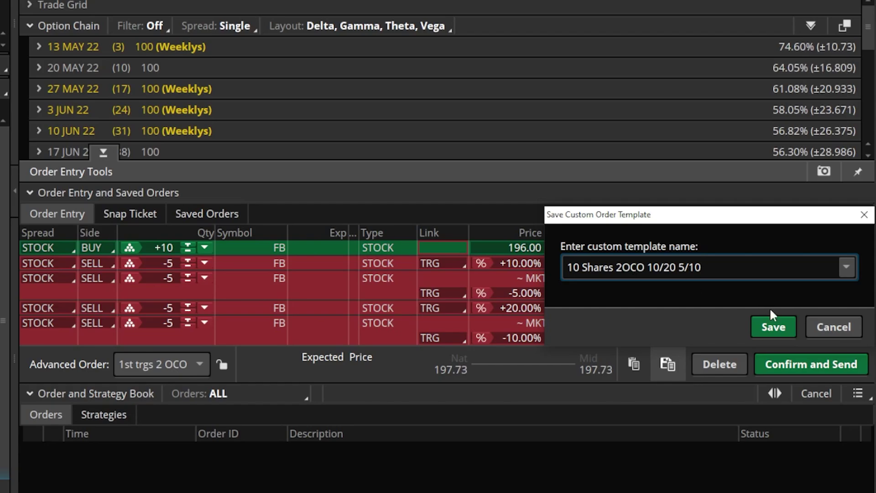
left_click(773, 327)
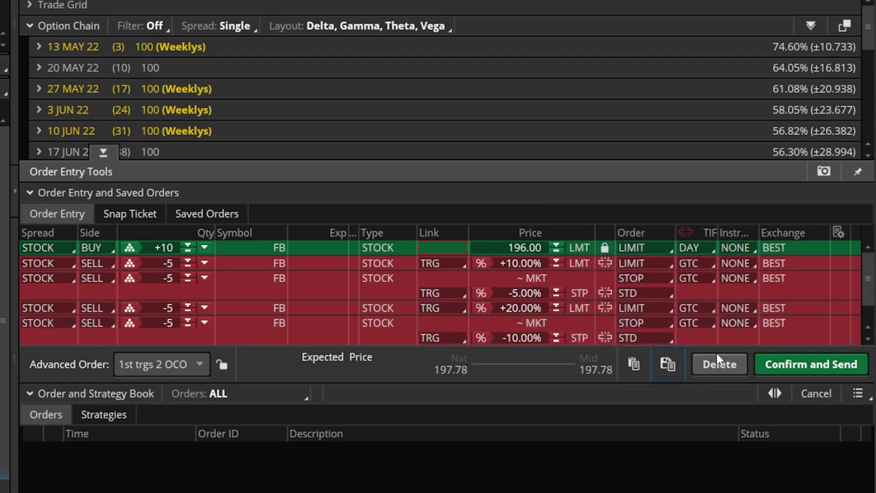
Delete the FB order group from order entry and load the symbol COIN
left_click(721, 364)
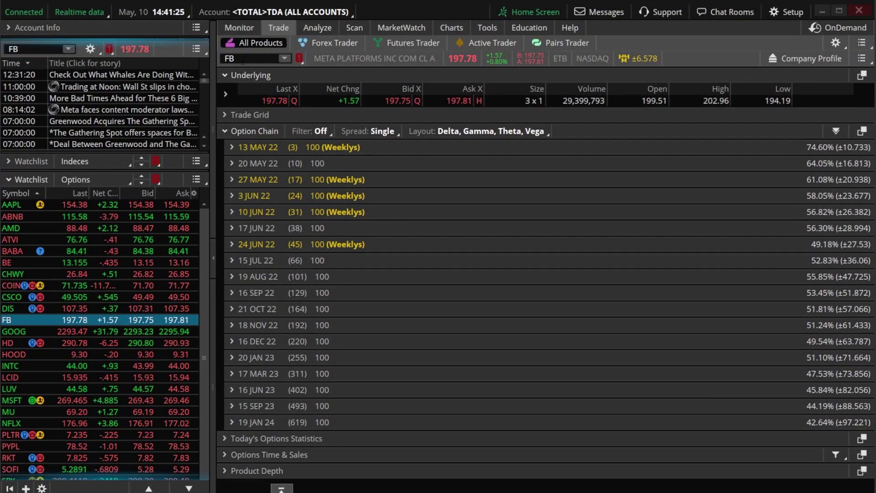
key("BackSpace")
key("BackSpace")
type("COIN")
key("Return")
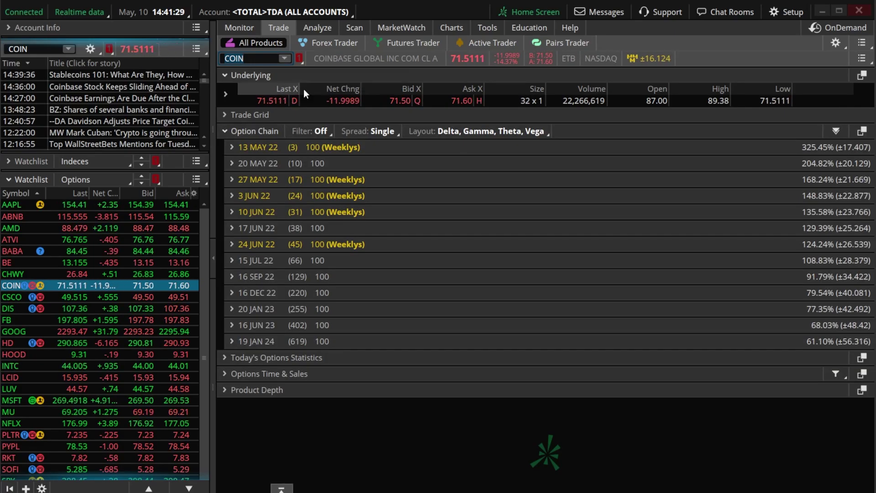
Create a custom COIN buy order at the ask from the "10 Shares 2OCO 10/20 5/10" template
right_click(452, 100)
mouse_move(508, 155)
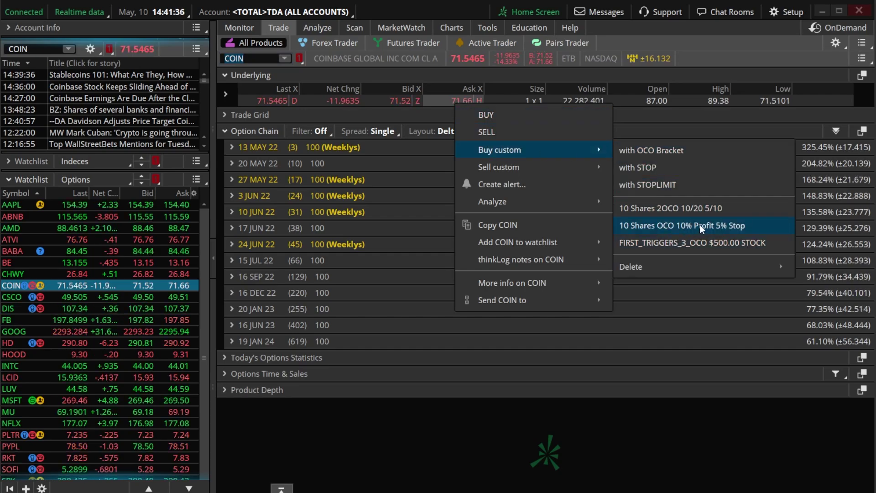
left_click(675, 209)
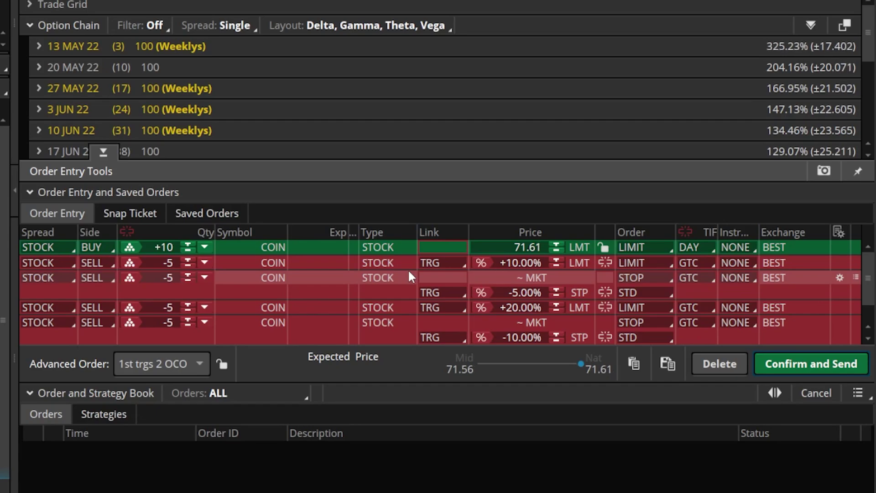
Change the advanced order type to 1st trgs 3 OCO and duplicate the +20% limit and -10% stop sell orders
left_click(179, 363)
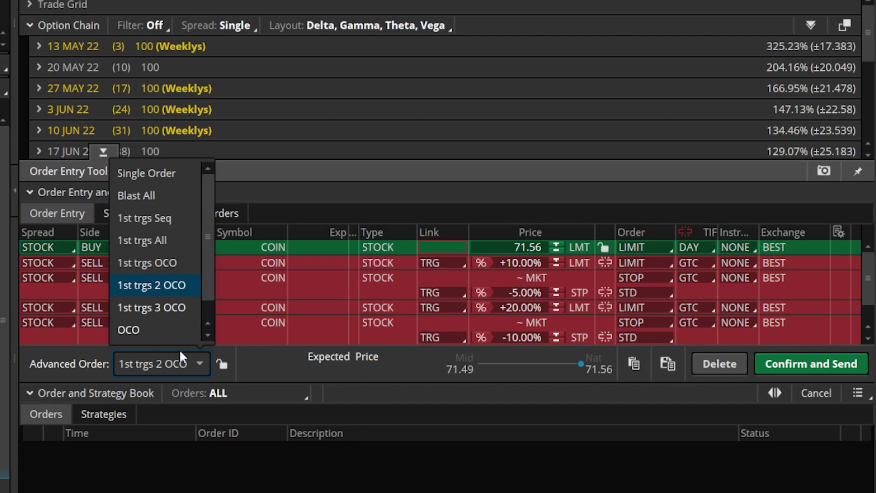
left_click(164, 309)
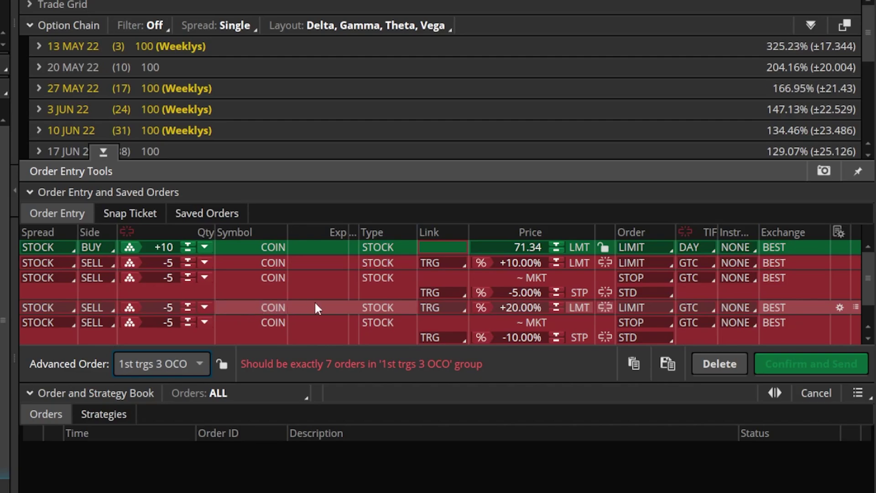
right_click(270, 311)
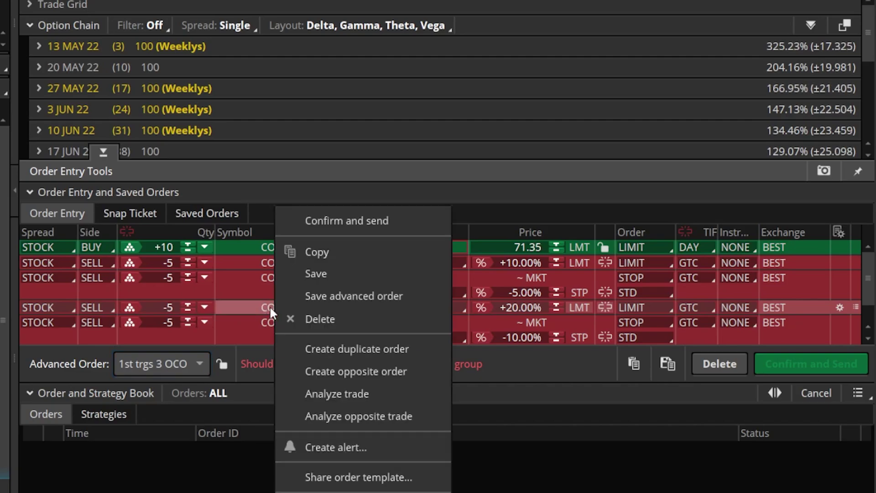
left_click(368, 346)
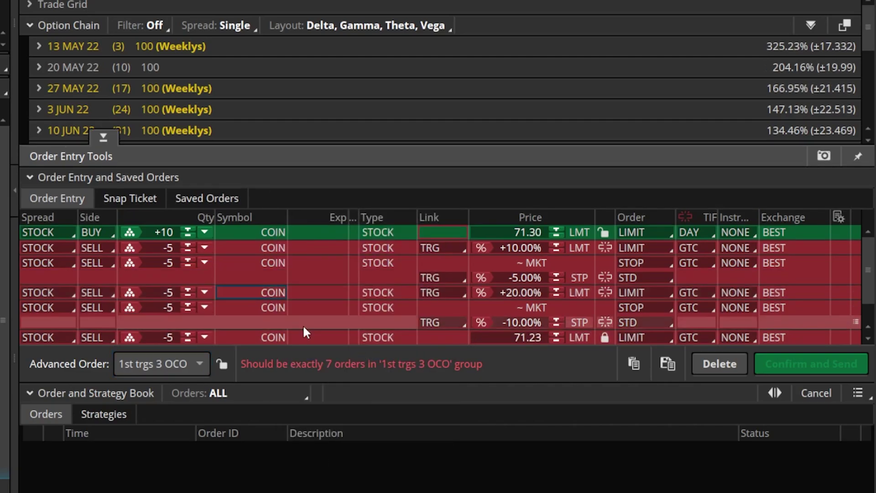
right_click(271, 309)
left_click(326, 354)
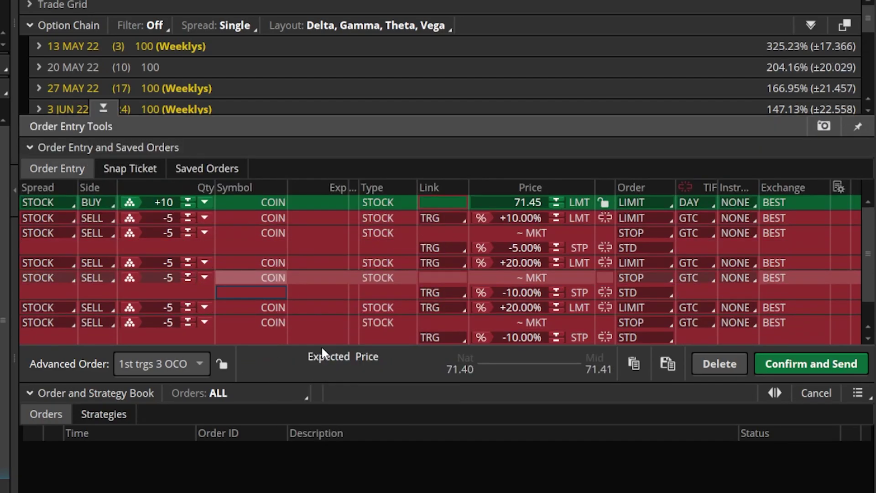
Set the quantities of the second COIN sell pair to -3 shares each and the third pair to -2 each
left_click(187, 258)
left_click(188, 260)
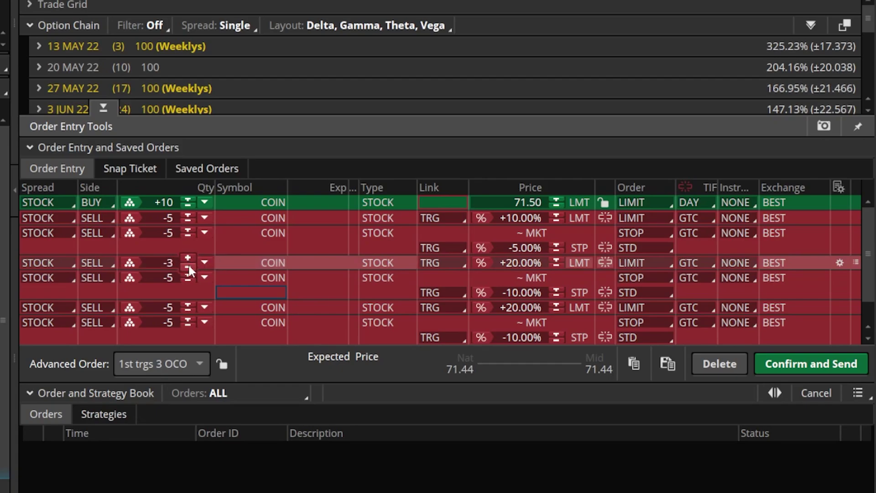
left_click(188, 282)
left_click(189, 273)
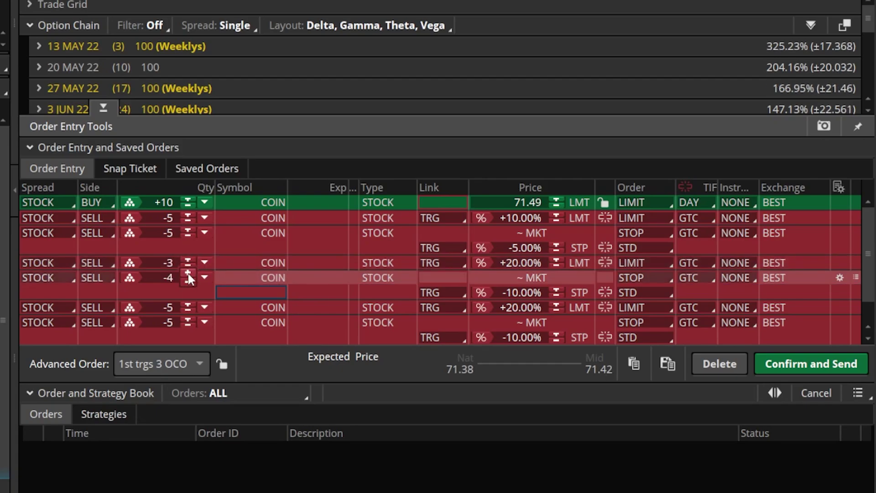
left_click(188, 304)
left_click(188, 303)
left_click(188, 303)
left_click(188, 303)
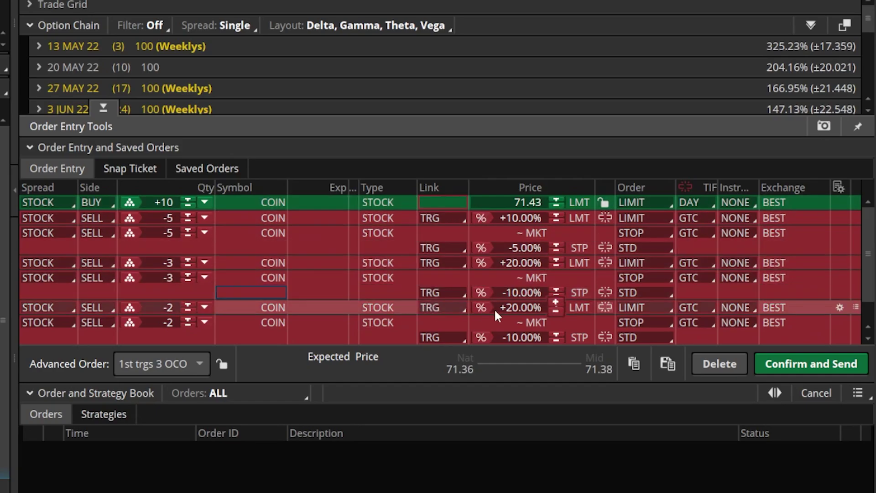
Set the third limit sell order's offset to +30% and select the third stop order's offset value
left_click(514, 311)
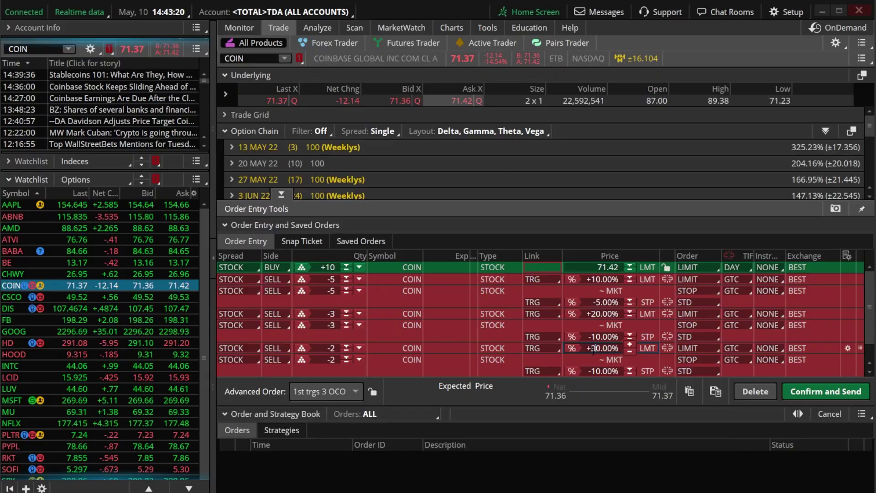
type("3")
left_click(516, 338)
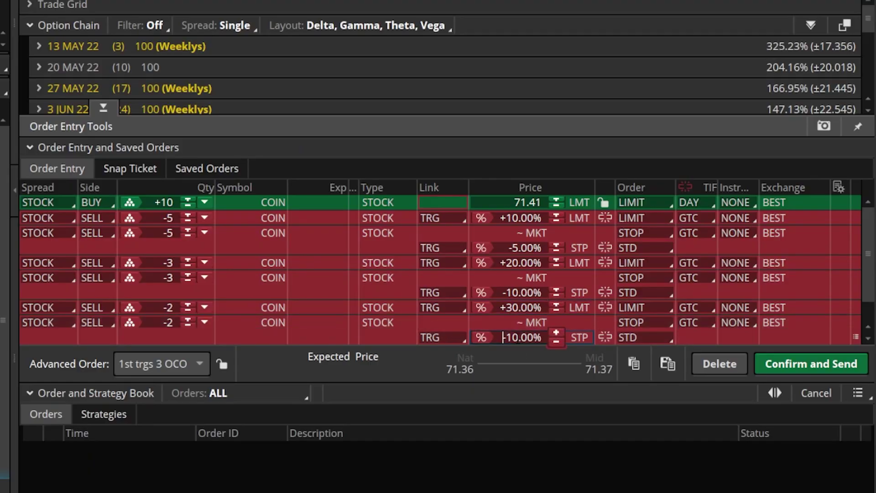
double_click(512, 338)
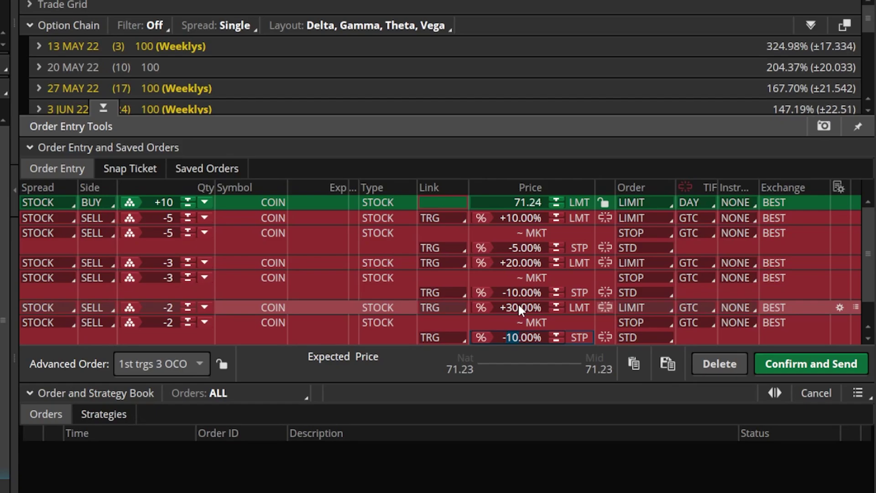
Save the COIN order group as a custom order template named "3OCO"
left_click(669, 365)
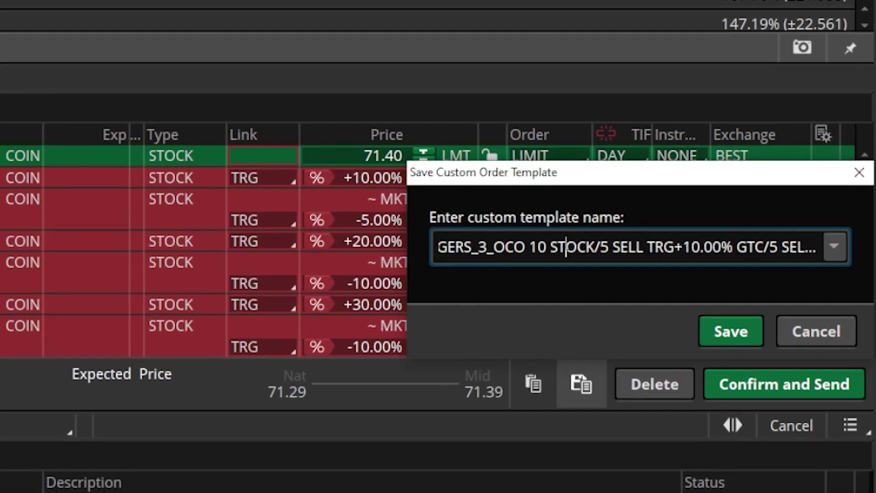
key("Home")
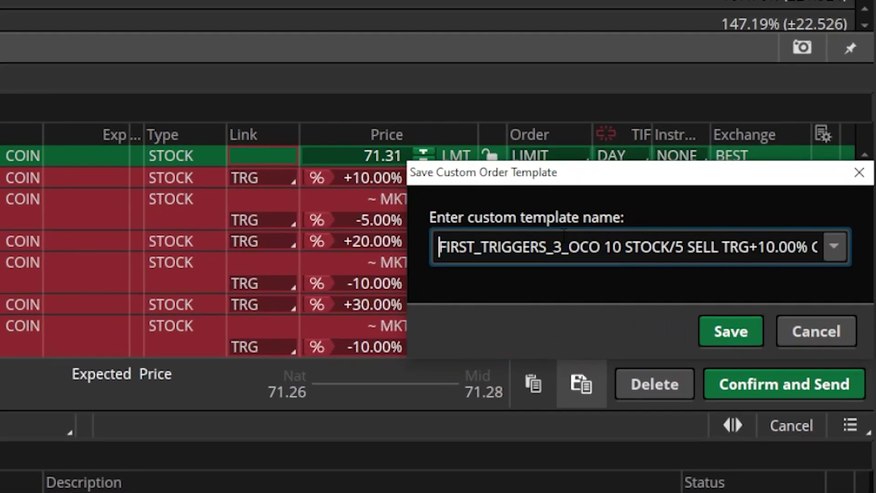
key("ctrl+a")
key("BackSpace")
type("3")
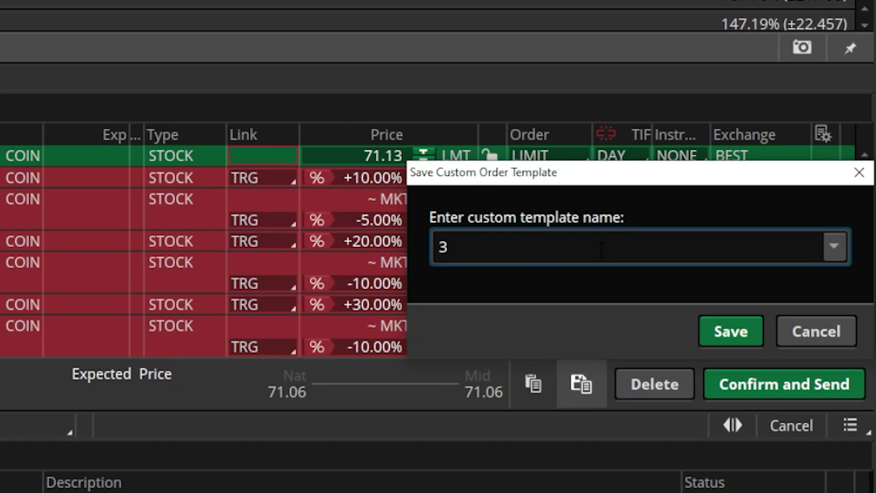
type("OCO")
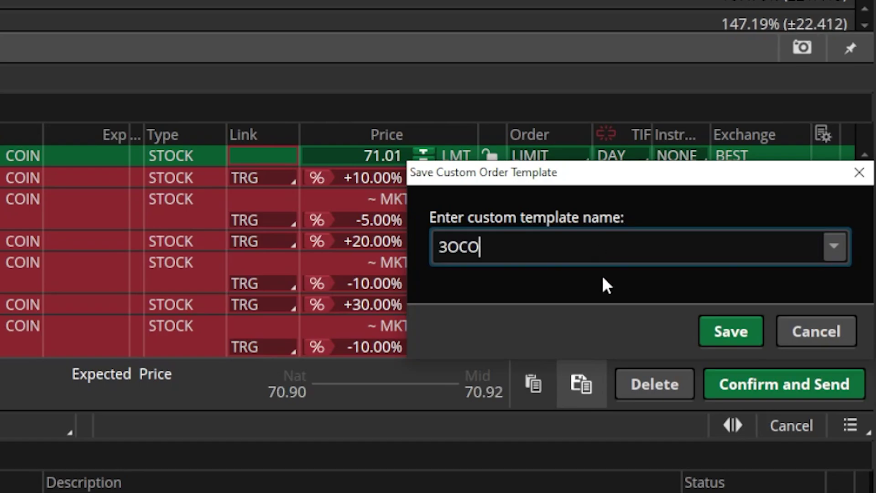
left_click(715, 326)
Delete the COIN order entry and load the AAPL symbol on the trade page
left_click(756, 391)
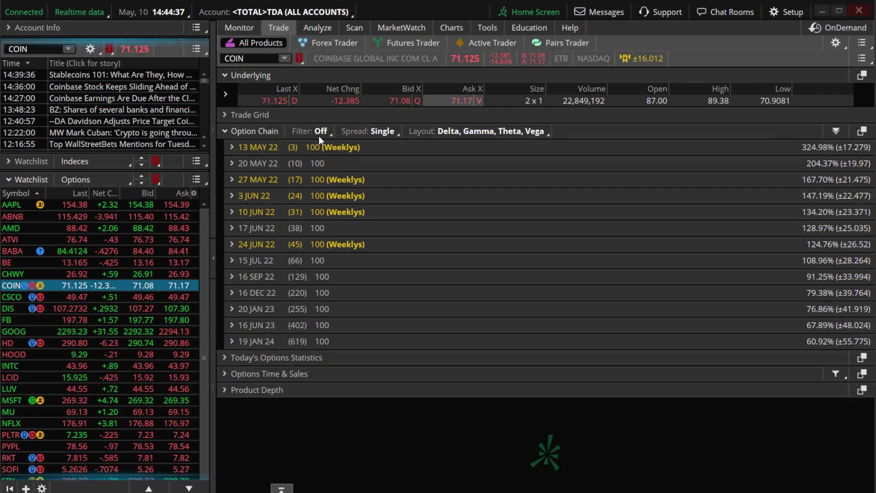
left_click(267, 59)
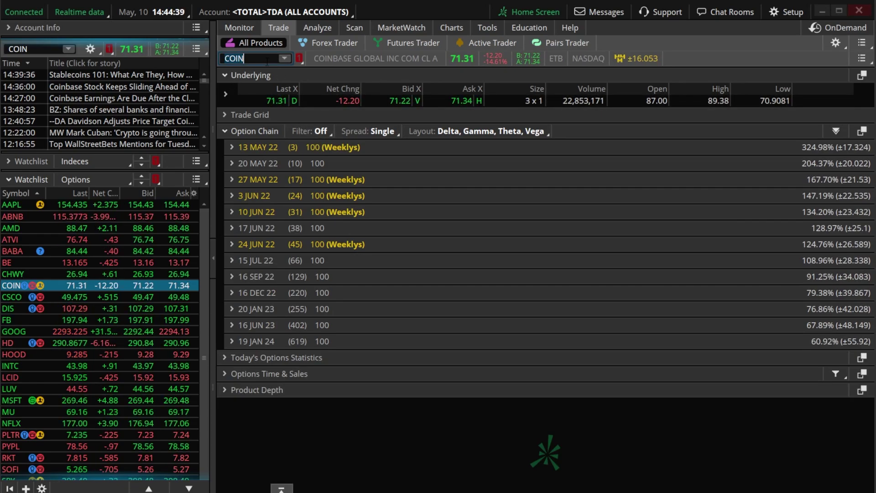
key("BackSpace")
key("BackSpace")
key("BackSpace")
key("BackSpace")
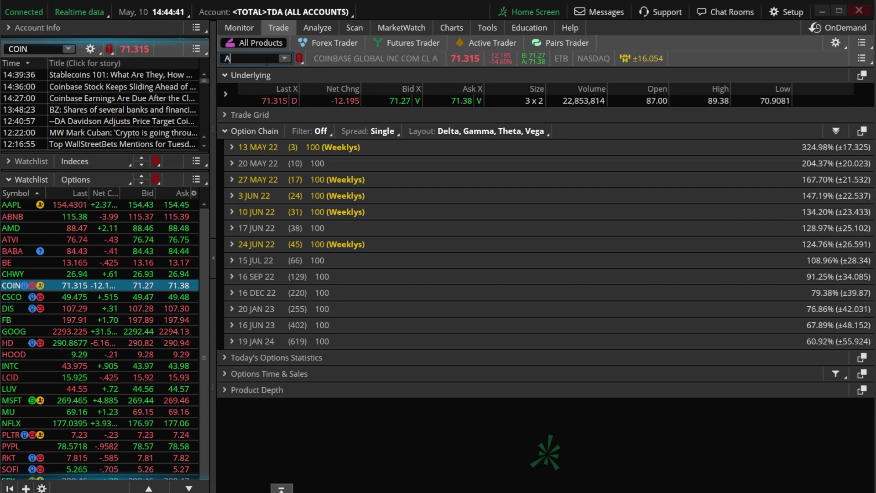
type("AAPL")
key("Return")
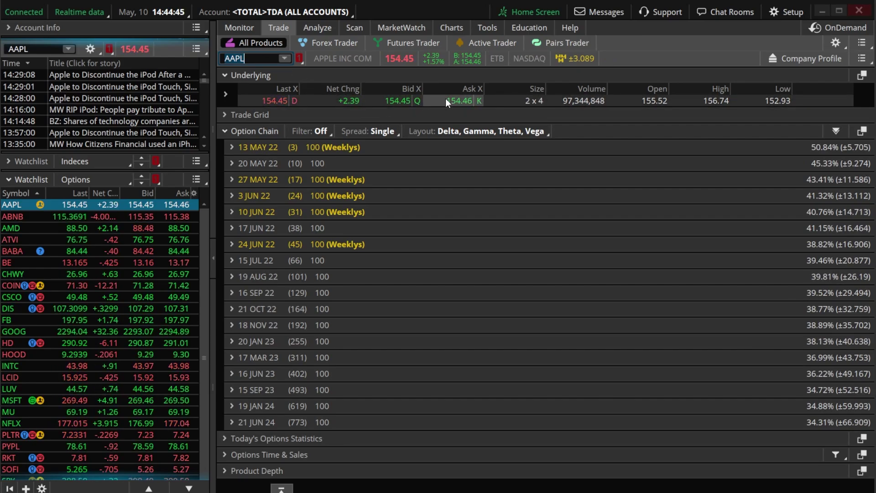
Create an AAPL buy order from the saved 3OCO custom template and delete it from order entry without sending
right_click(446, 98)
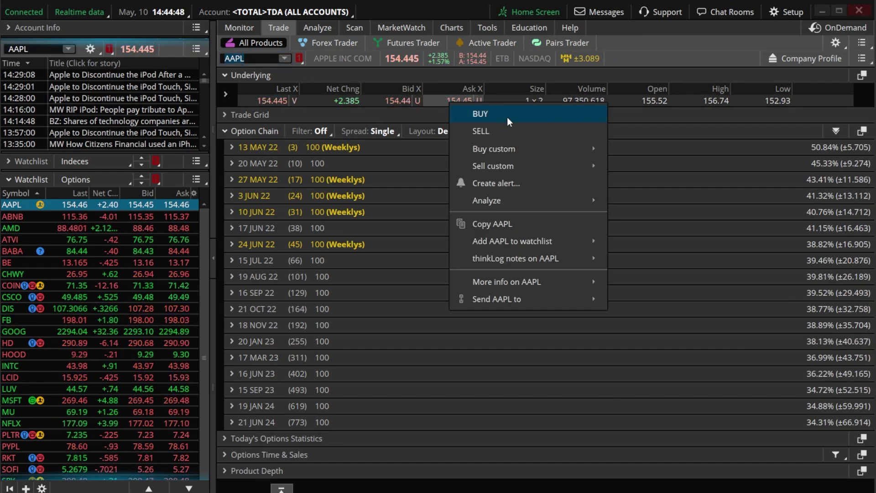
mouse_move(510, 151)
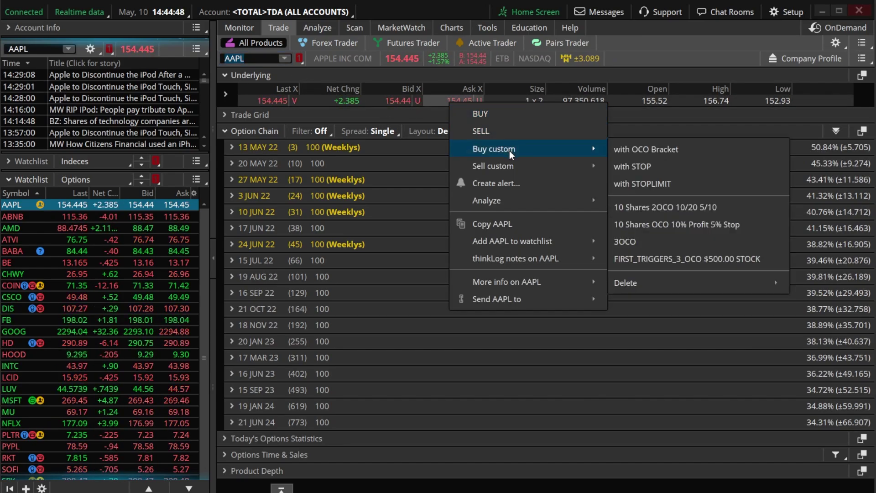
left_click(645, 242)
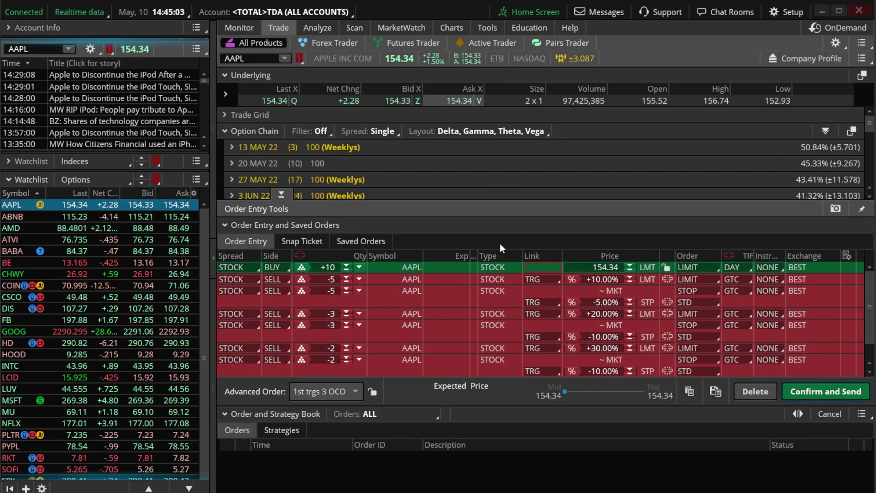
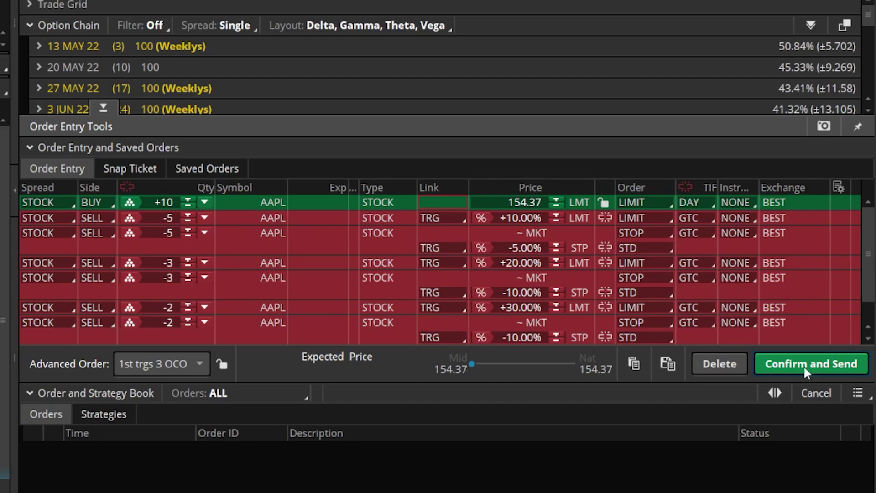
left_click(723, 363)
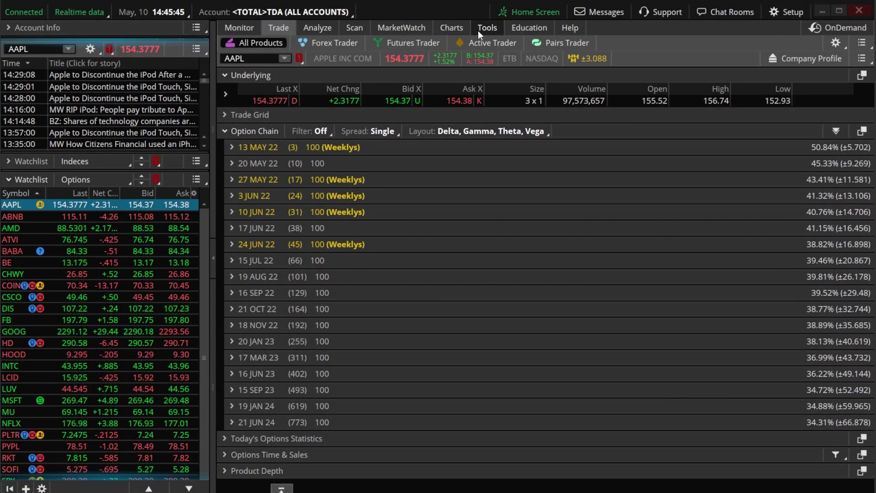
Show Active Trader beside the AAPL chart and set its order template to TRG w/ 2 brackets
left_click(466, 26)
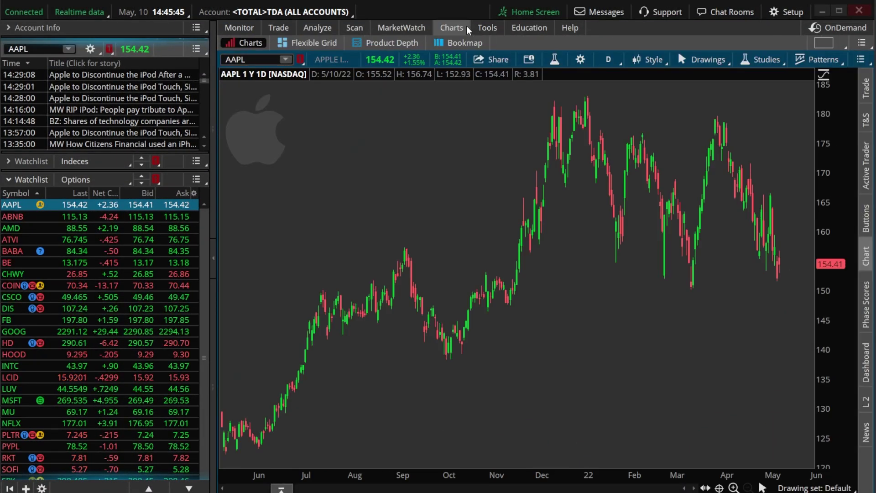
left_click(868, 163)
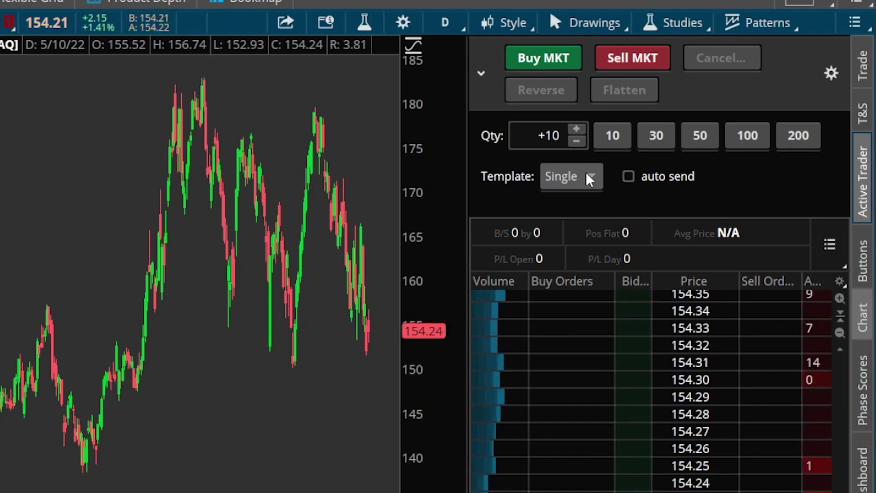
left_click(588, 177)
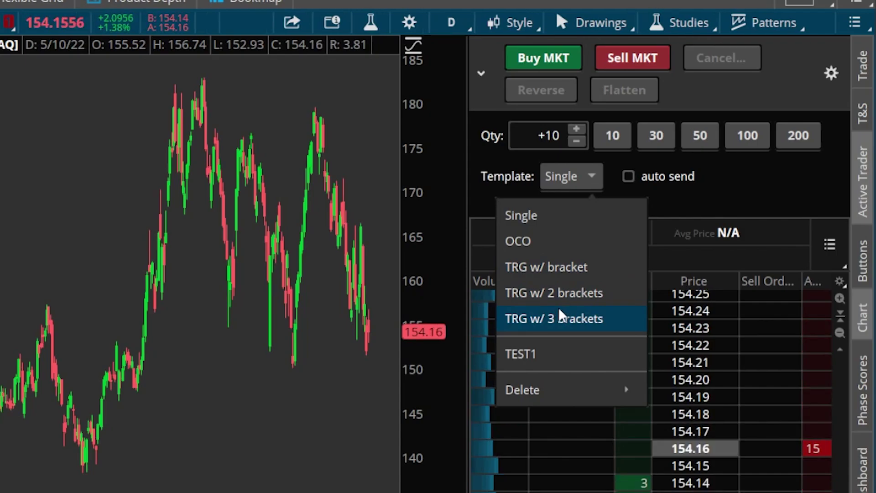
left_click(561, 293)
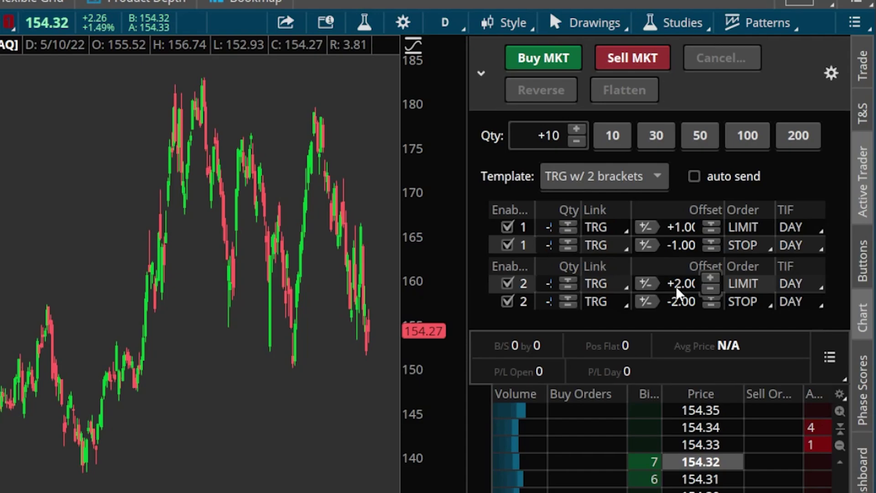
Switch the offset units of the limit orders in both brackets to percent
left_click(649, 226)
left_click(635, 226)
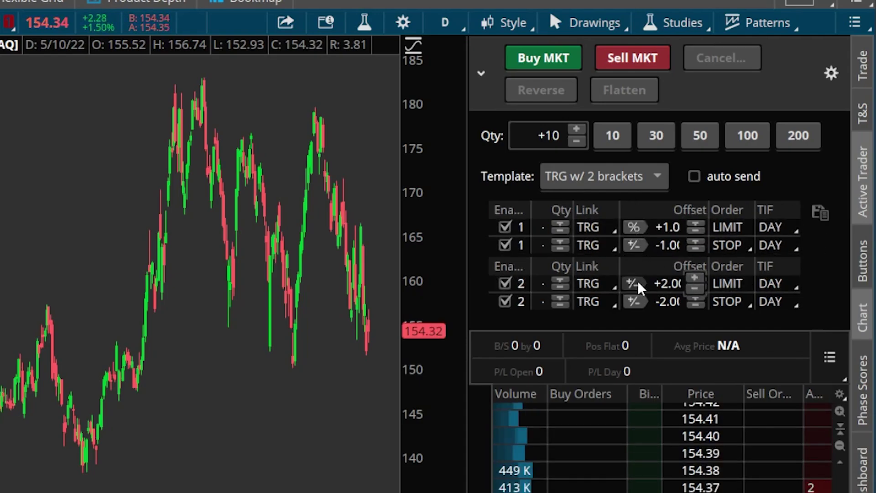
left_click(636, 283)
left_click(636, 282)
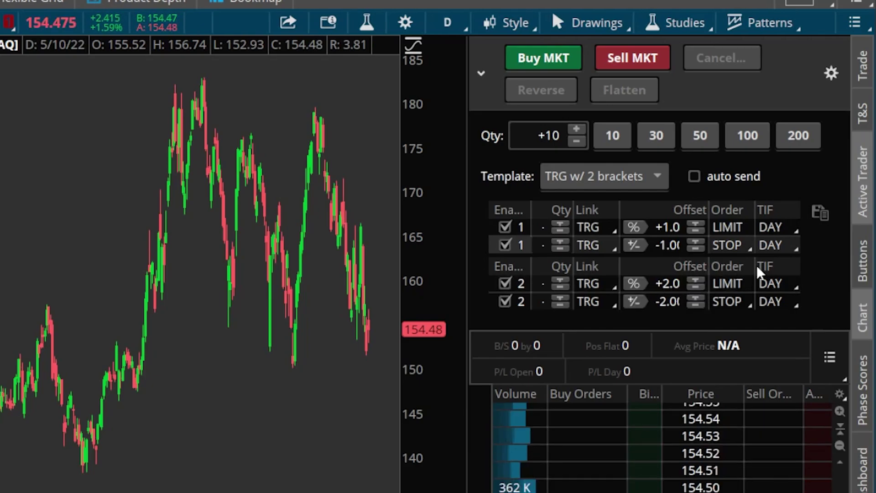
Save the two-bracket setup as an Active Trader template named "2OCO" and show the list of available templates
left_click(821, 213)
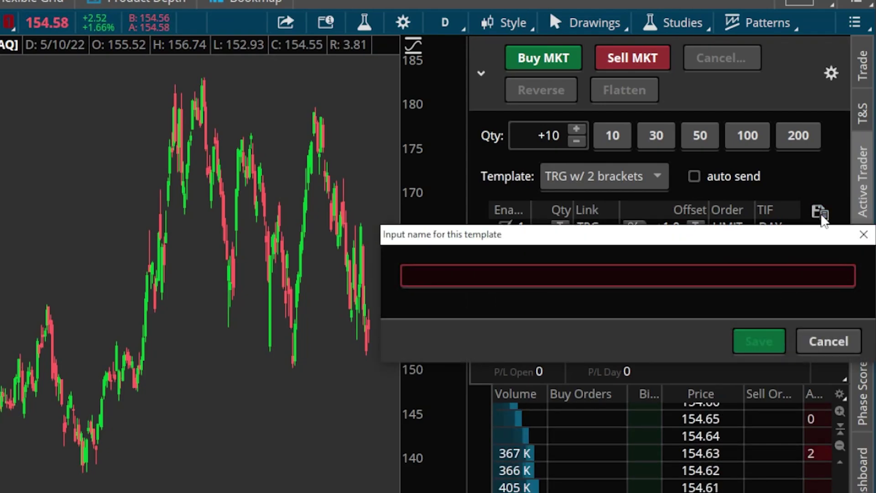
left_click(660, 278)
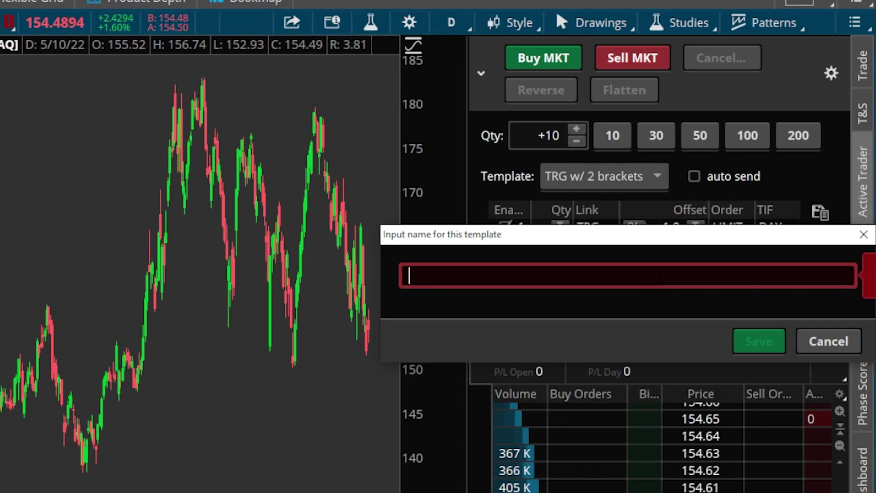
type("2OCO")
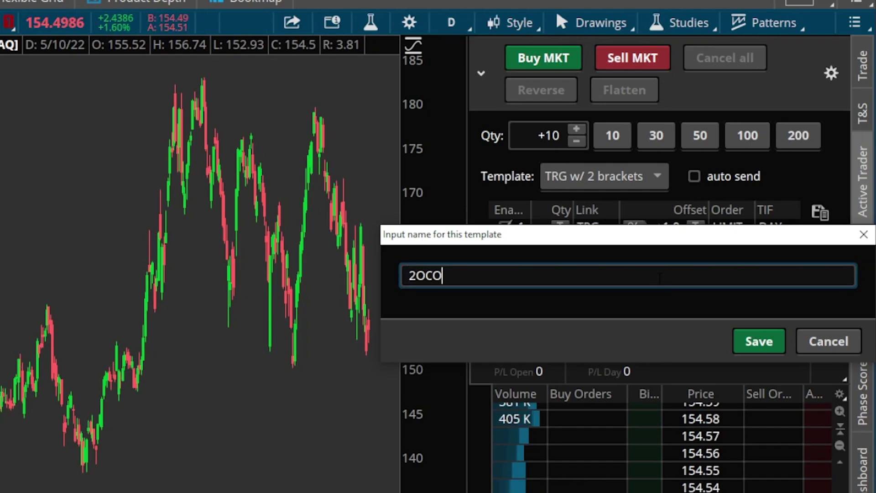
left_click(757, 340)
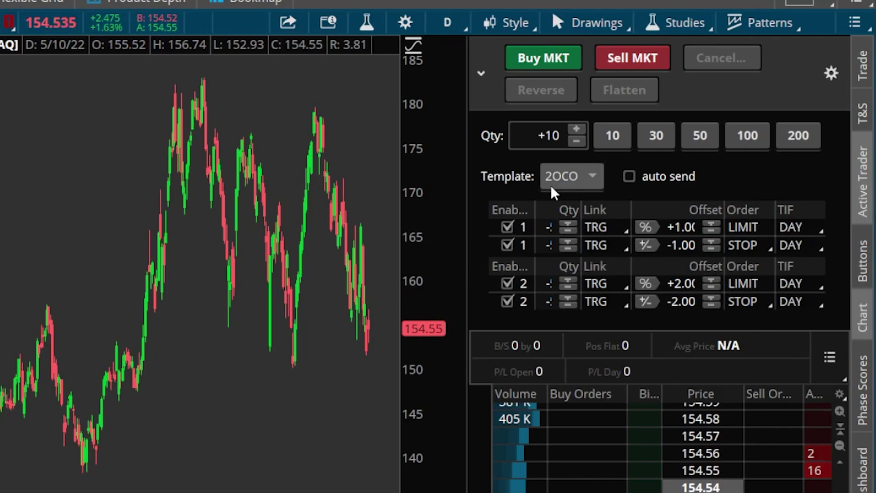
left_click(573, 174)
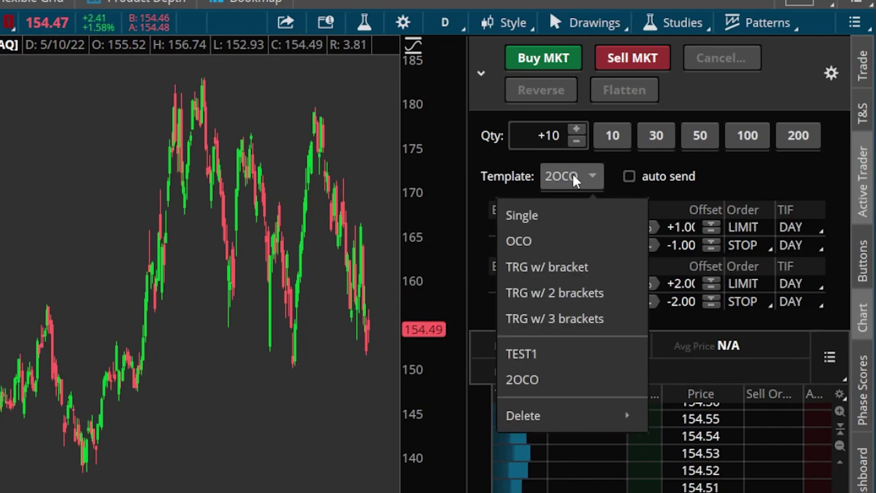